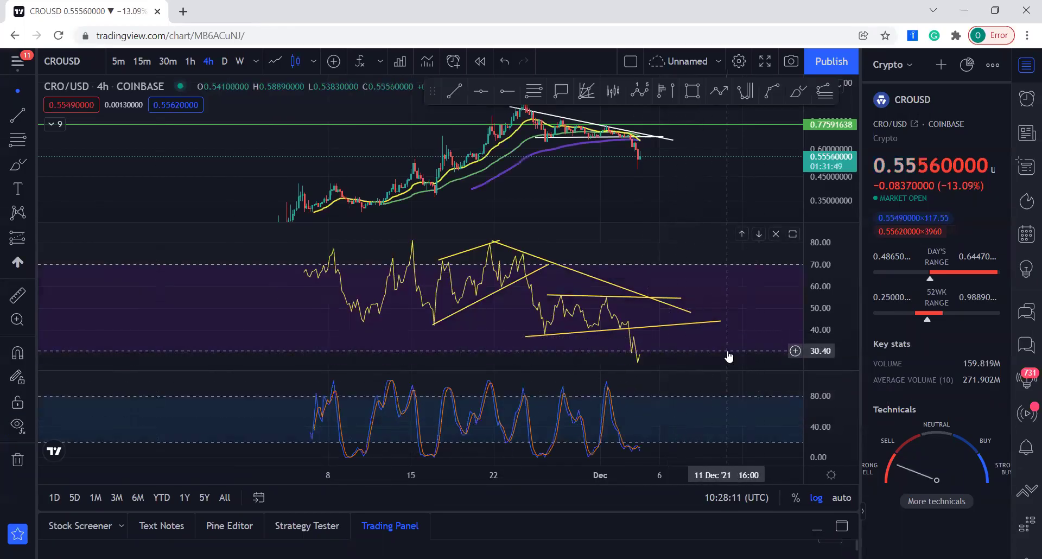
Maximize the CRO/USD price pane and zoom to frame the descending triangle and the recent price drop
{"action": "double_click", "coordinate": [682, 178]}
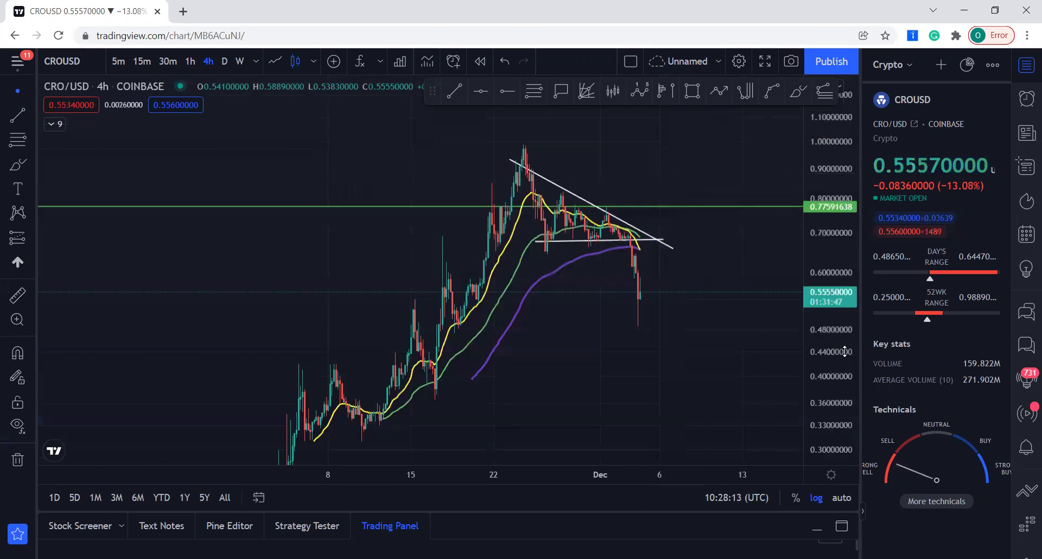
{"action": "scroll", "coordinate": [723, 352], "scroll_direction": "down", "scroll_amount": 4}
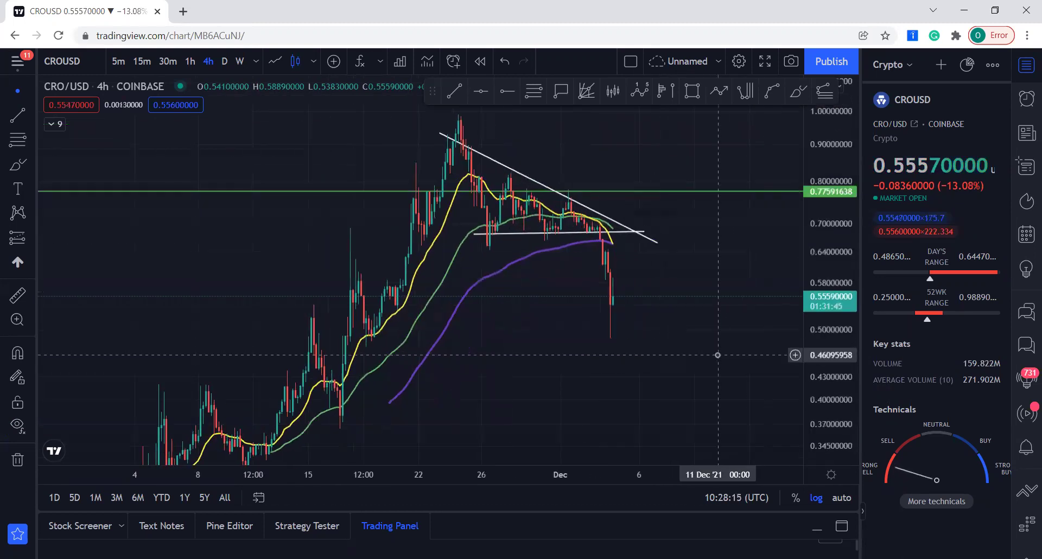
{"action": "scroll", "coordinate": [787, 371], "scroll_direction": "down", "scroll_amount": 3}
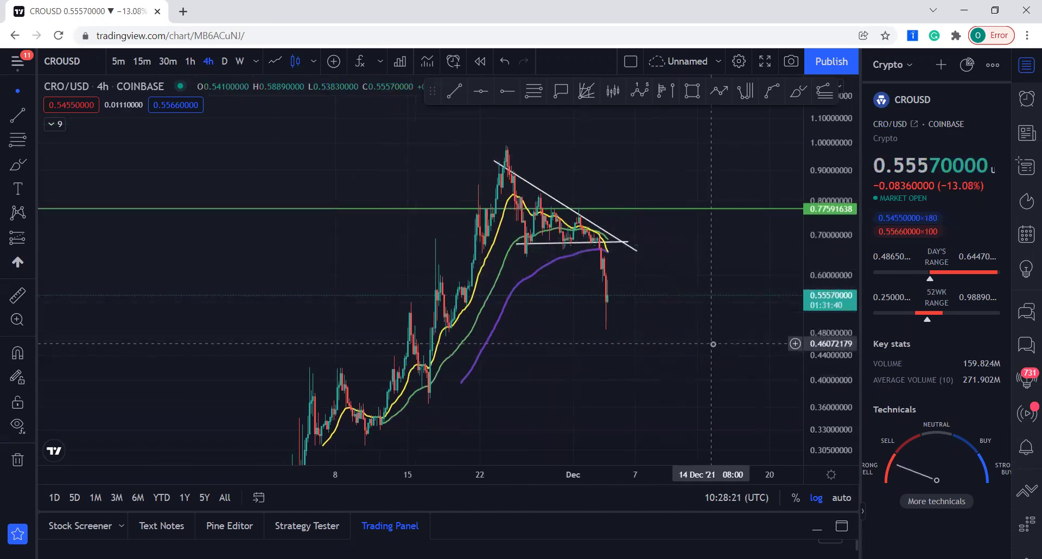
{"action": "scroll", "coordinate": [714, 349], "scroll_direction": "up", "scroll_amount": 1}
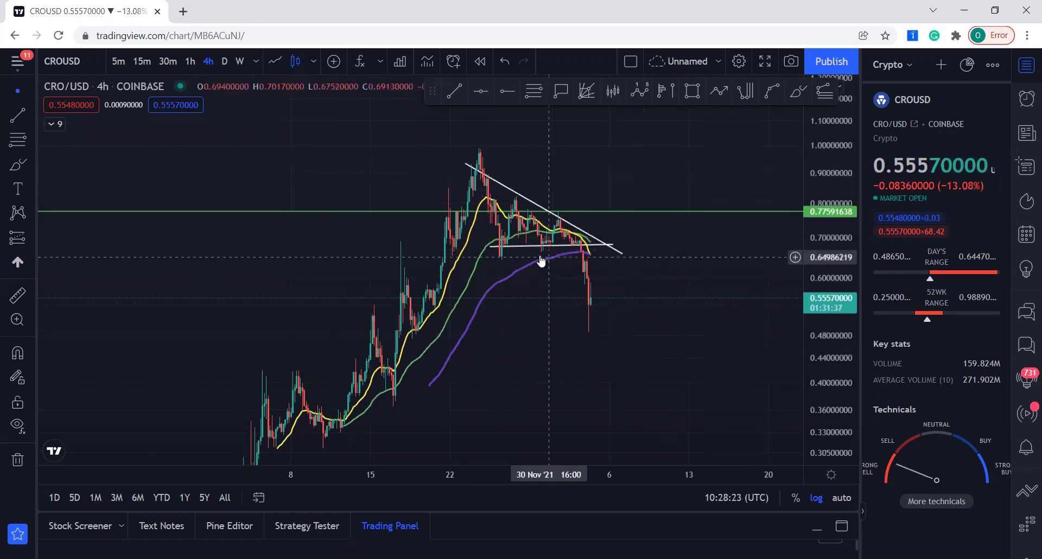
Project the triangle's height below its support as a vertical trend line down to about 0.4826, and remove that line
{"action": "left_click", "coordinate": [12, 121]}
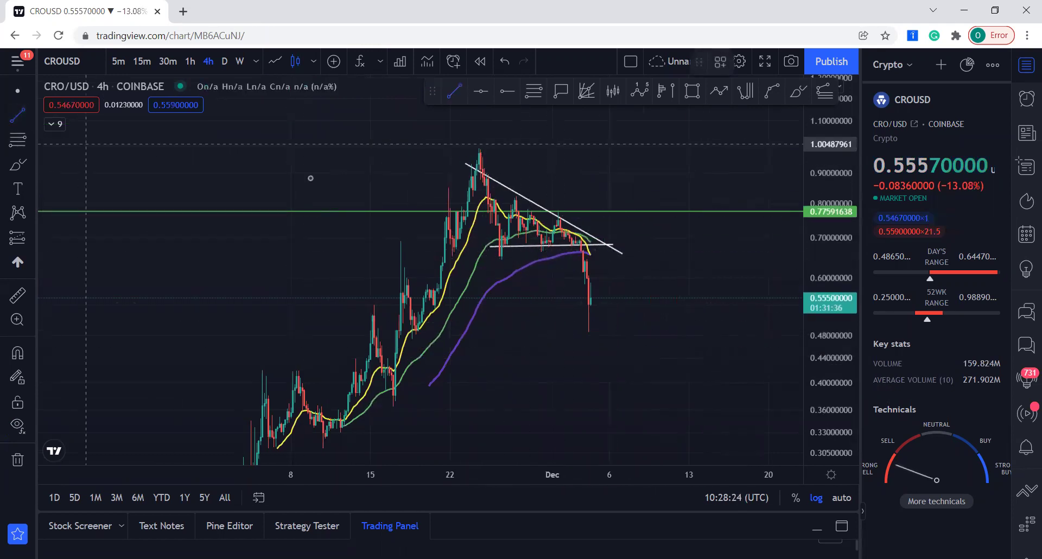
{"action": "left_click", "coordinate": [486, 247]}
{"action": "mouse_move", "coordinate": [488, 231]}
{"action": "left_mouse_down"}
{"action": "mouse_move", "coordinate": [559, 272]}
{"action": "mouse_move", "coordinate": [567, 304]}
{"action": "left_mouse_up"}
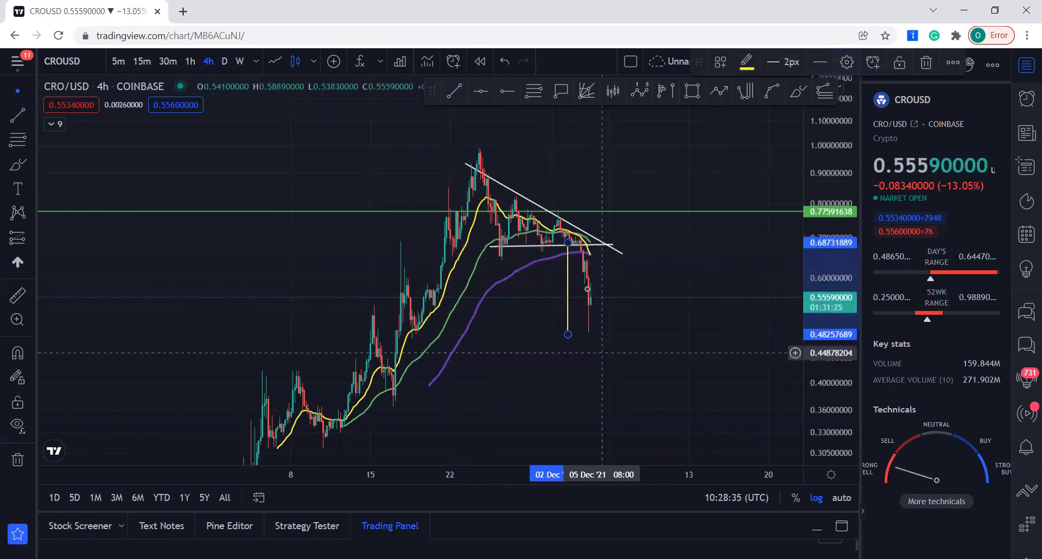
{"action": "right_click", "coordinate": [568, 306]}
{"action": "left_click", "coordinate": [655, 326]}
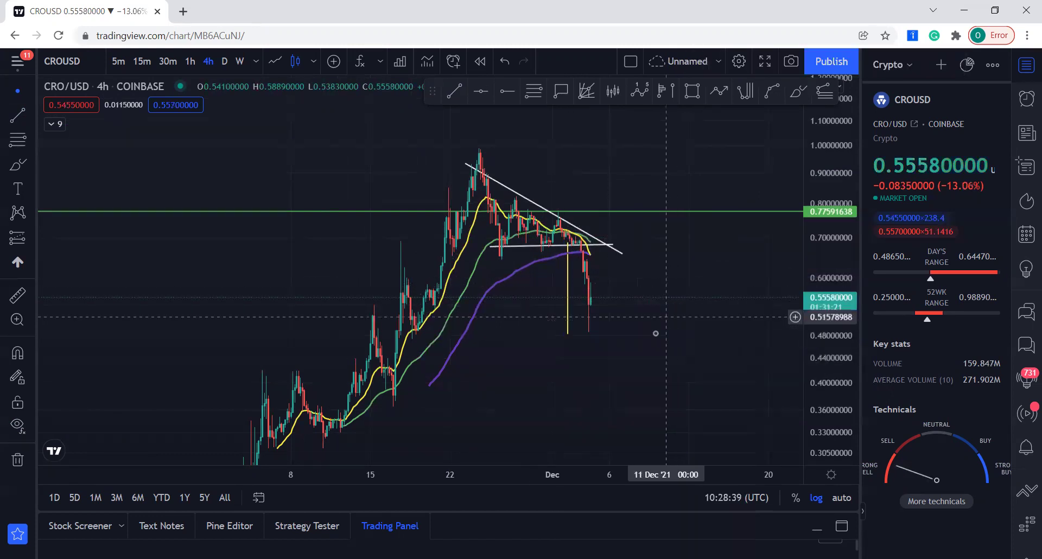
{"action": "right_click", "coordinate": [570, 293]}
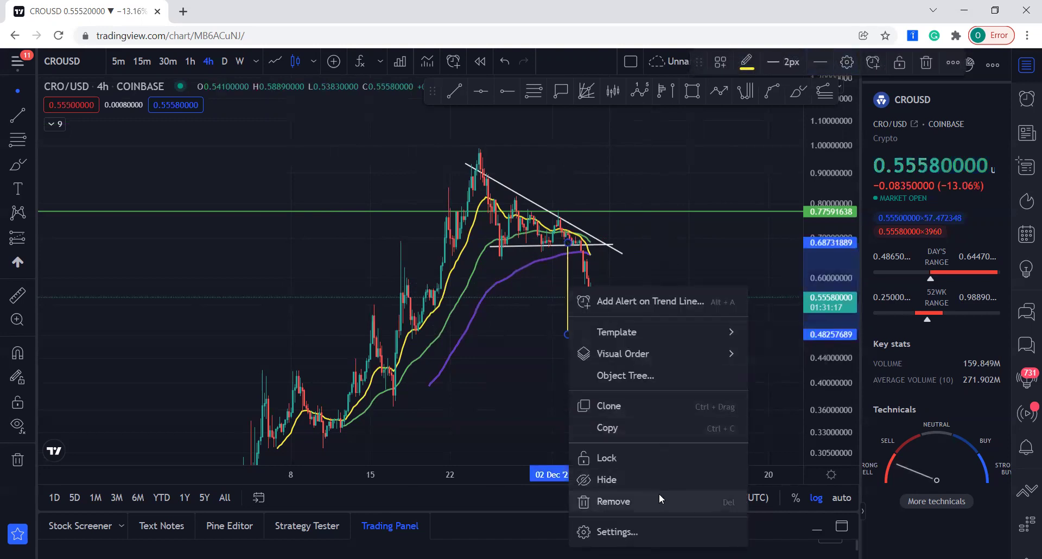
{"action": "left_click", "coordinate": [659, 495]}
Reshape the triangle into a falling wedge by tilting its lower line downward and extending its upper line to about 0.545 on 12 Dec
{"action": "scroll", "coordinate": [597, 326], "scroll_direction": "up", "scroll_amount": 3}
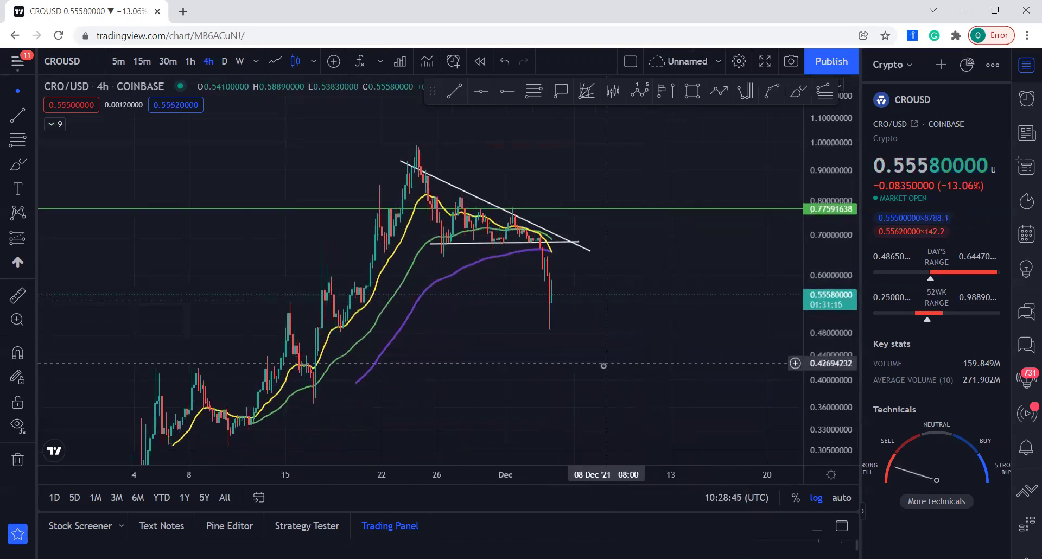
{"action": "left_click_drag", "start_coordinate": [450, 246], "coordinate": [408, 249]}
{"action": "left_click_drag", "start_coordinate": [600, 244], "coordinate": [671, 298]}
{"action": "left_click_drag", "start_coordinate": [610, 253], "coordinate": [686, 303]}
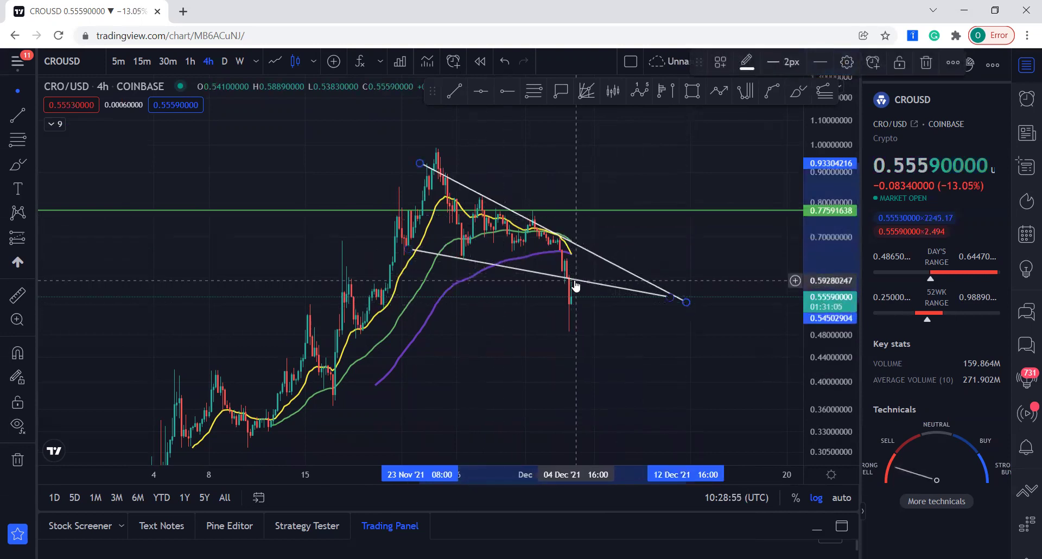
Brush a wave bouncing between the two wedge lines to illustrate the price swings, and remove the brush stroke
{"action": "left_click", "coordinate": [24, 159]}
{"action": "mouse_move", "coordinate": [406, 251]}
{"action": "left_mouse_down"}
{"action": "mouse_move", "coordinate": [523, 247]}
{"action": "mouse_move", "coordinate": [629, 280]}
{"action": "left_mouse_up"}
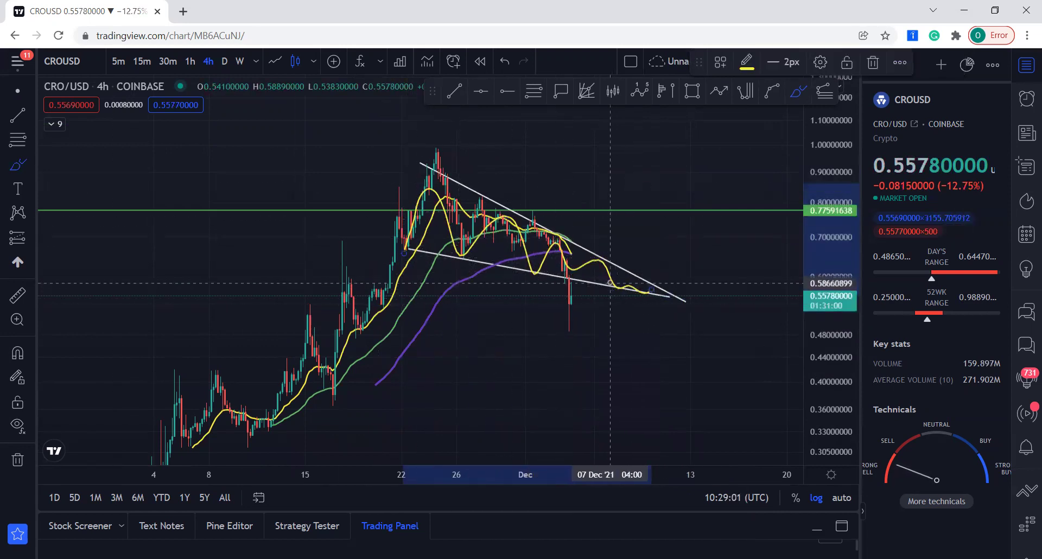
{"action": "right_click", "coordinate": [604, 268]}
{"action": "key", "text": "Escape"}
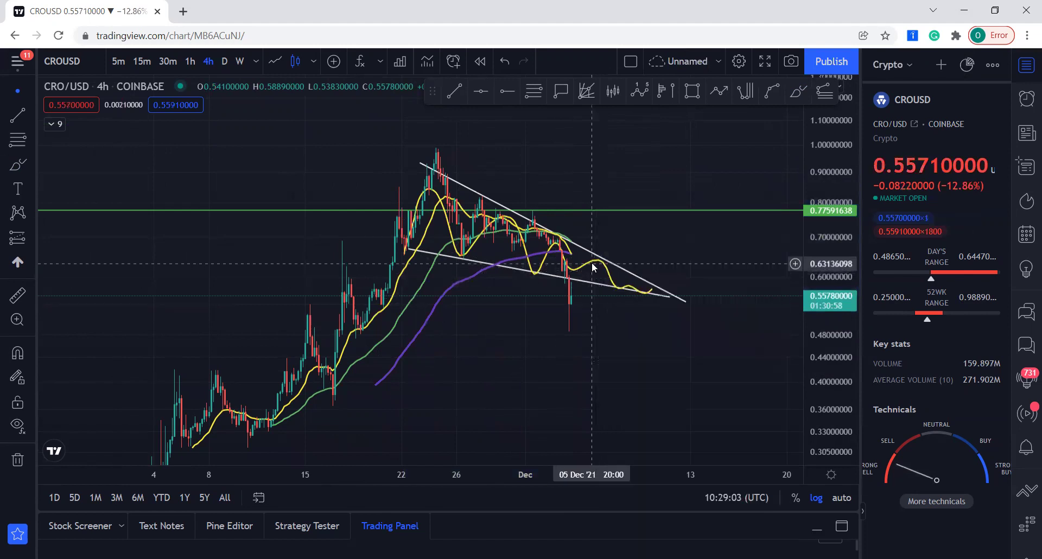
{"action": "right_click", "coordinate": [577, 264]}
{"action": "key", "text": "Escape"}
{"action": "right_click", "coordinate": [583, 268]}
{"action": "left_click", "coordinate": [630, 448]}
Replace the lower wedge line with a nearly horizontal trend line from 22 Nov to about 0.662 on 6 Dec
{"action": "right_click", "coordinate": [634, 296]}
{"action": "left_click", "coordinate": [698, 502]}
{"action": "scroll", "coordinate": [642, 360], "scroll_direction": "up", "scroll_amount": 3}
{"action": "left_click", "coordinate": [18, 115]}
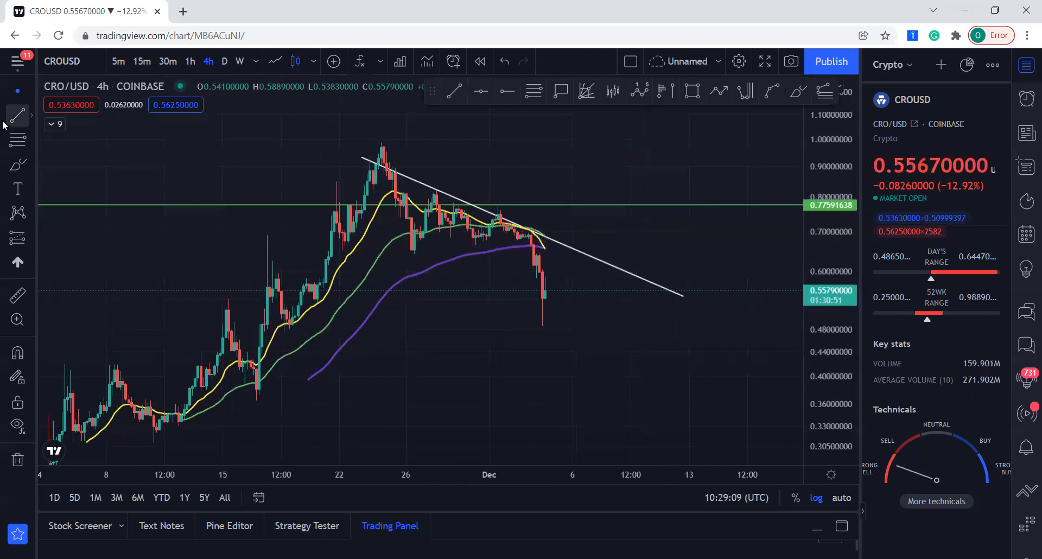
{"action": "left_click", "coordinate": [350, 253]}
{"action": "left_click", "coordinate": [572, 247]}
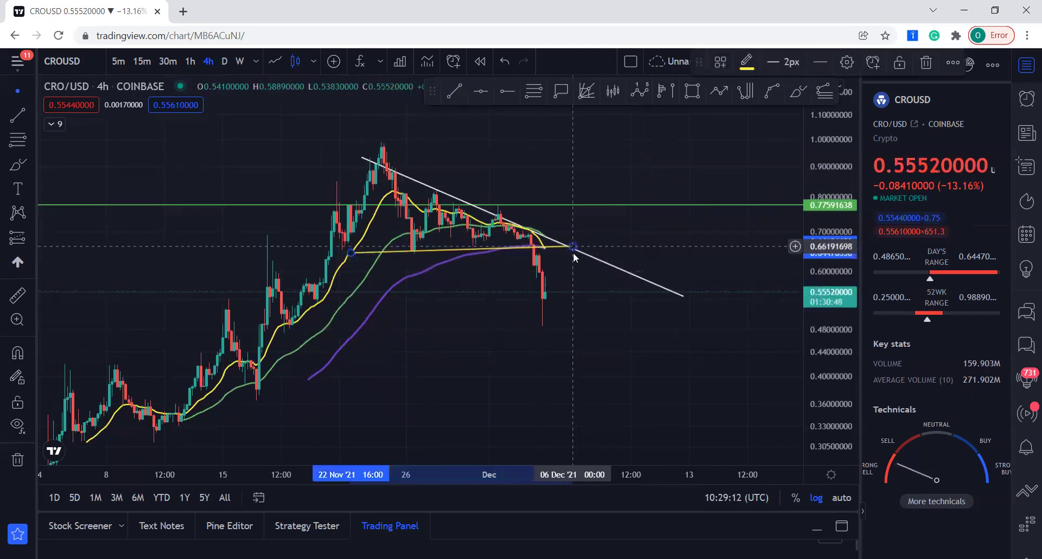
Draw a Fibonacci retracement from about 0.9944 to 0.3647 and add horizontal lines near its 0.786 and 0.618 levels
{"action": "left_click", "coordinate": [30, 139]}
{"action": "left_click", "coordinate": [108, 66]}
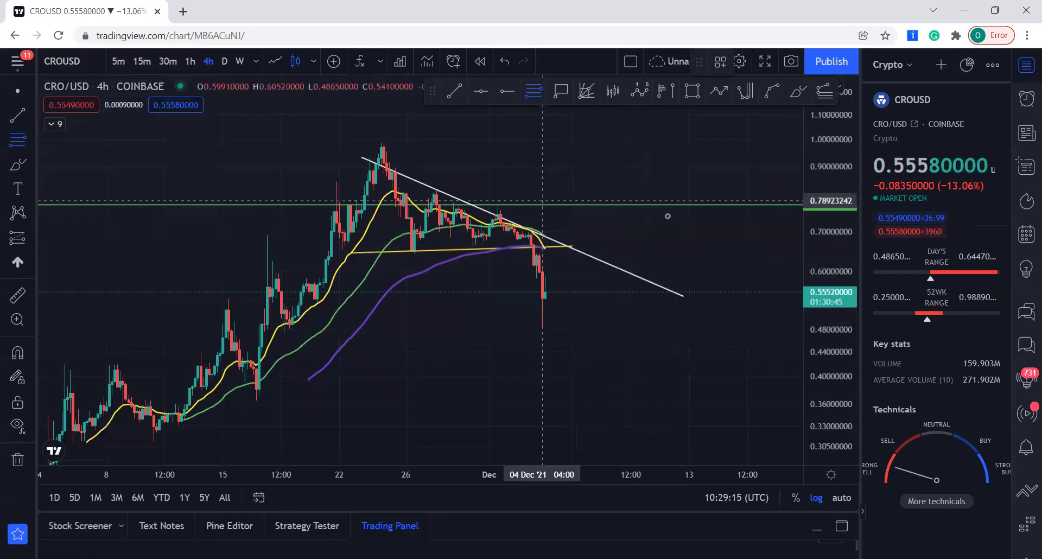
{"action": "left_click", "coordinate": [736, 142]}
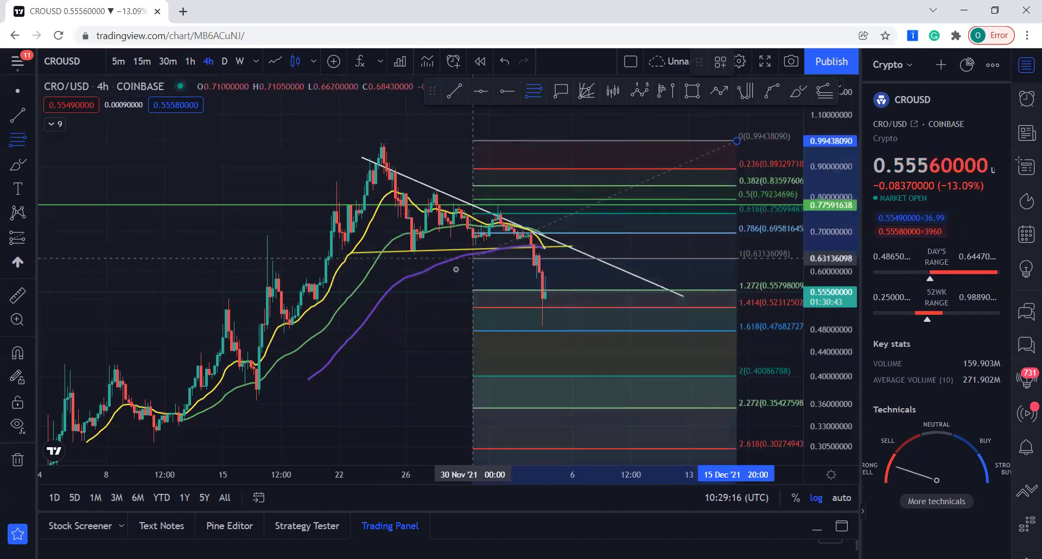
{"action": "left_click", "coordinate": [226, 400]}
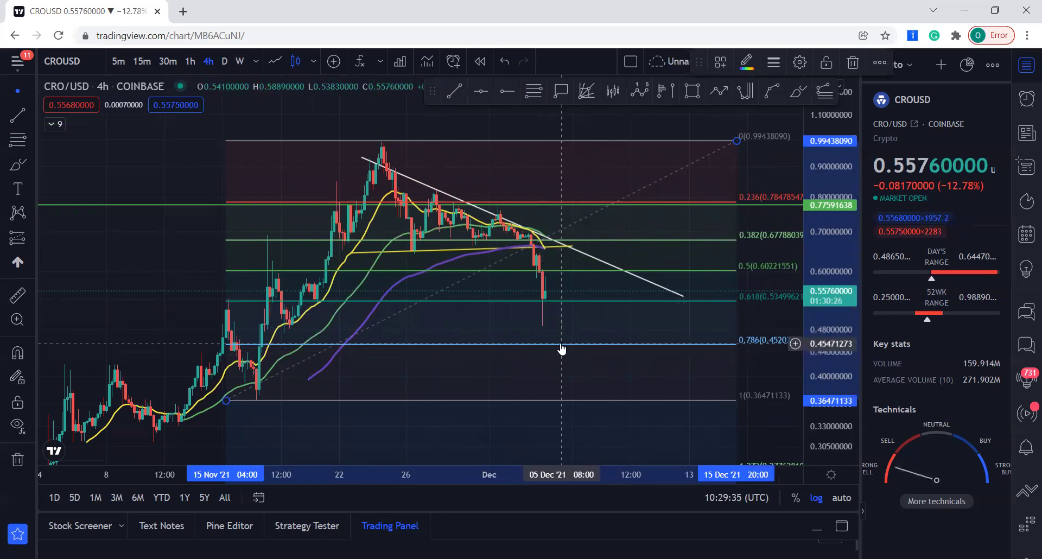
{"action": "left_click", "coordinate": [567, 301]}
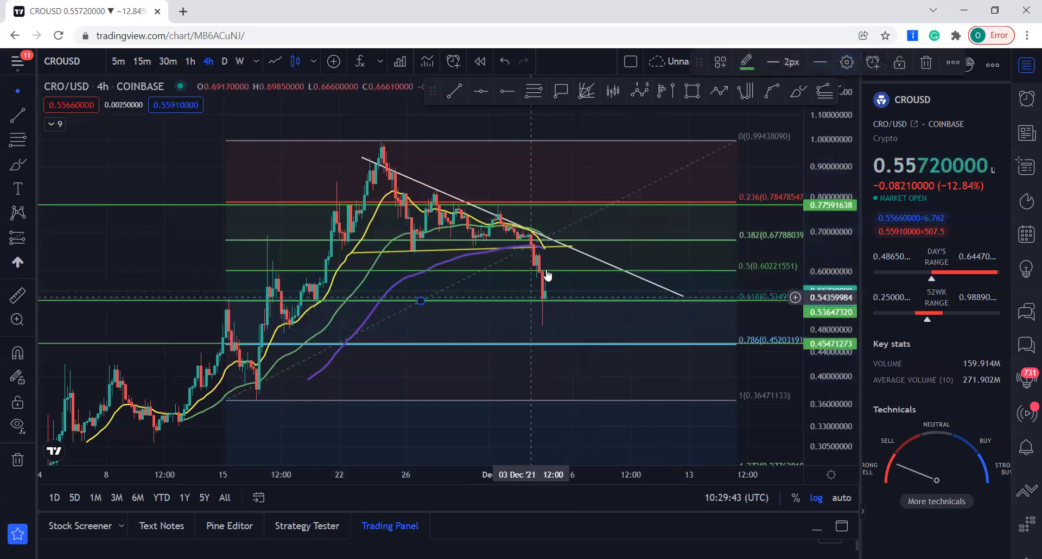
Brush a price path falling to the 0.618 level and bouncing off it, and remove the brush stroke
{"action": "scroll", "coordinate": [549, 312], "scroll_direction": "up", "scroll_amount": 2}
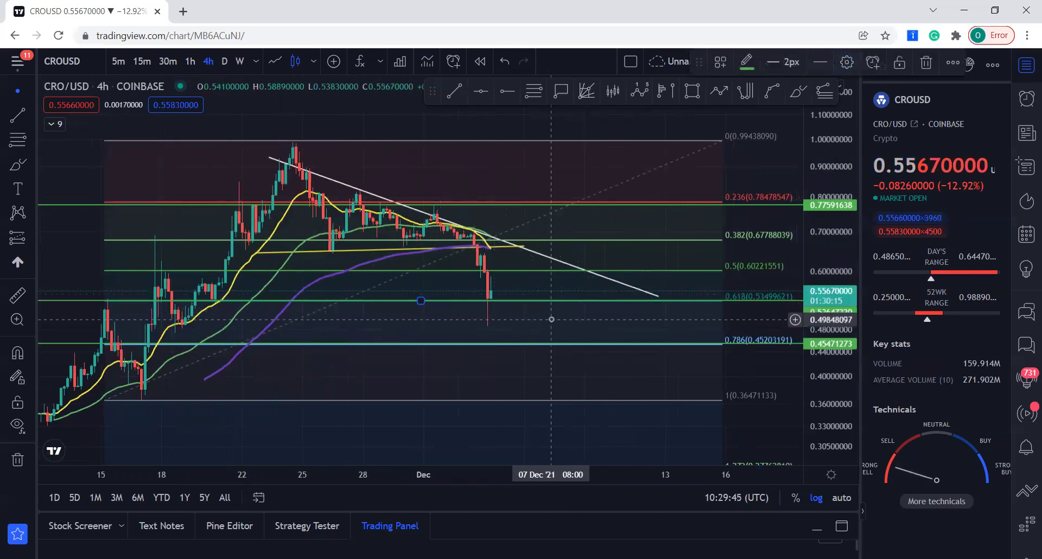
{"action": "left_click_drag", "start_coordinate": [551, 319], "coordinate": [684, 322]}
{"action": "left_click", "coordinate": [17, 165]}
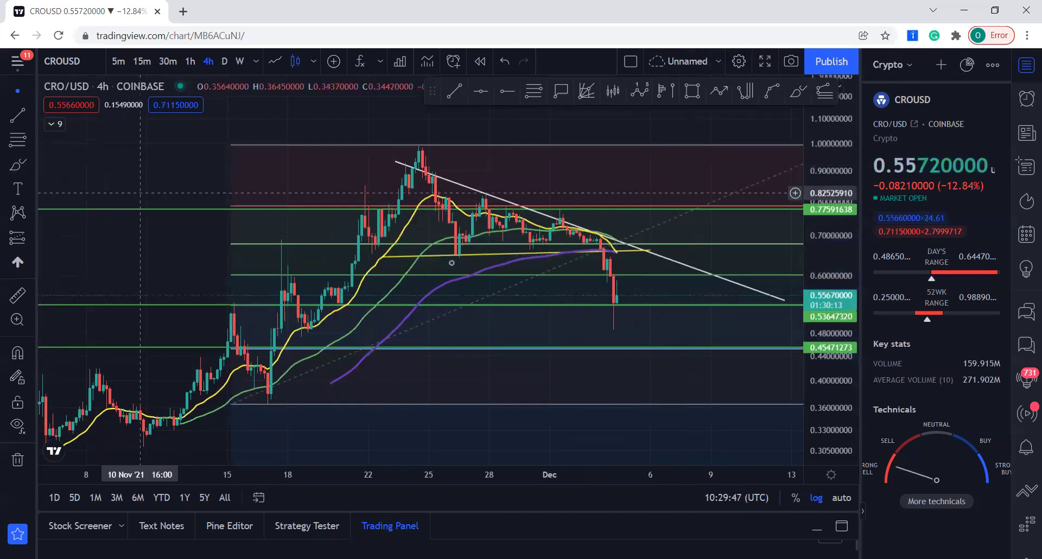
{"action": "left_click_drag", "start_coordinate": [607, 253], "coordinate": [616, 307]}
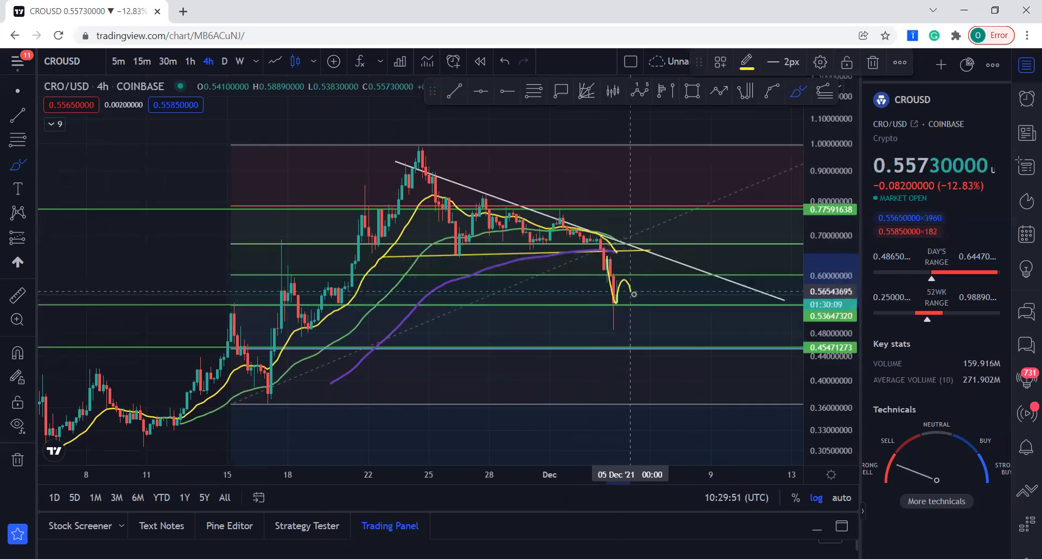
{"action": "left_click_drag", "start_coordinate": [653, 280], "coordinate": [650, 281]}
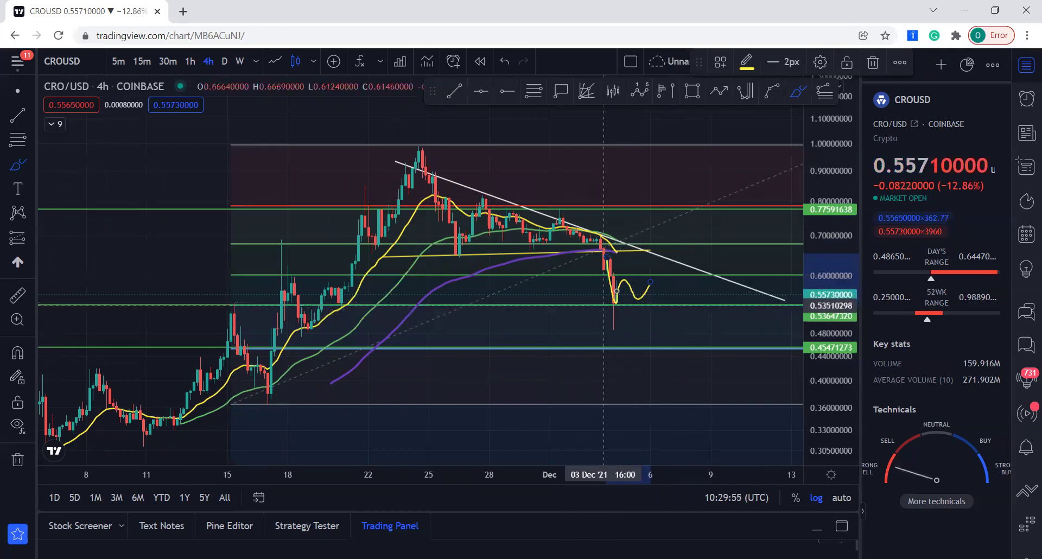
{"action": "right_click", "coordinate": [645, 300]}
{"action": "left_click", "coordinate": [703, 477]}
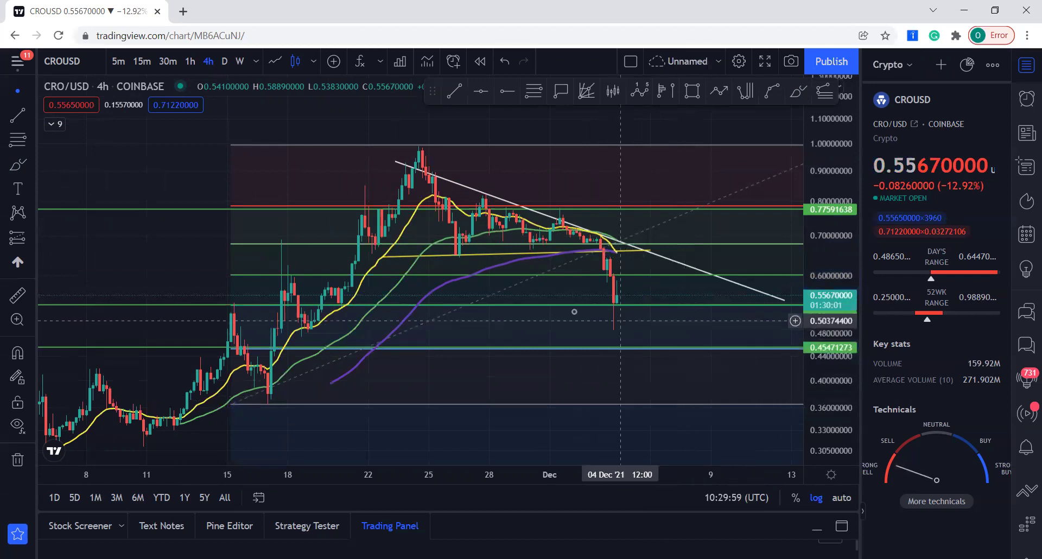
Compare the 15-minute and 30-minute candles around the recent drop, leaving the chart on the 15-minute interval
{"action": "left_click", "coordinate": [142, 61]}
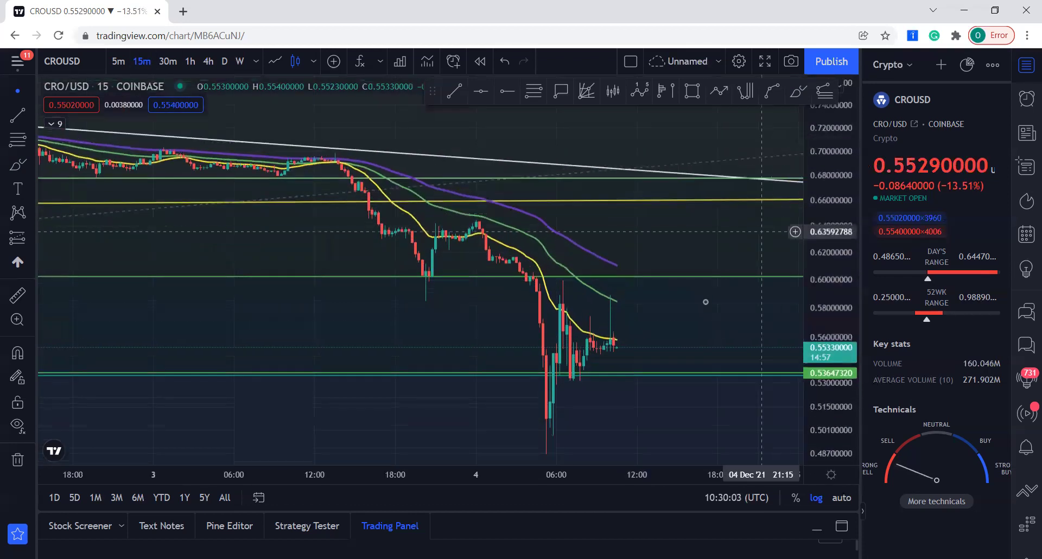
{"action": "left_click_drag", "start_coordinate": [745, 246], "coordinate": [745, 239]}
{"action": "scroll", "coordinate": [682, 303], "scroll_direction": "up", "scroll_amount": 6}
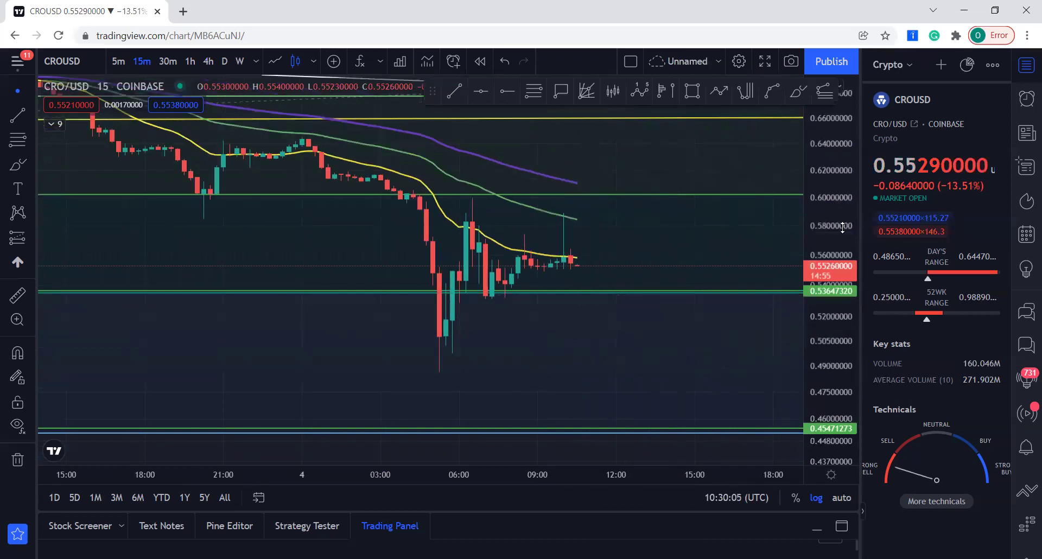
{"action": "left_click_drag", "start_coordinate": [830, 243], "coordinate": [836, 274]}
{"action": "scroll", "coordinate": [681, 325], "scroll_direction": "up", "scroll_amount": 3}
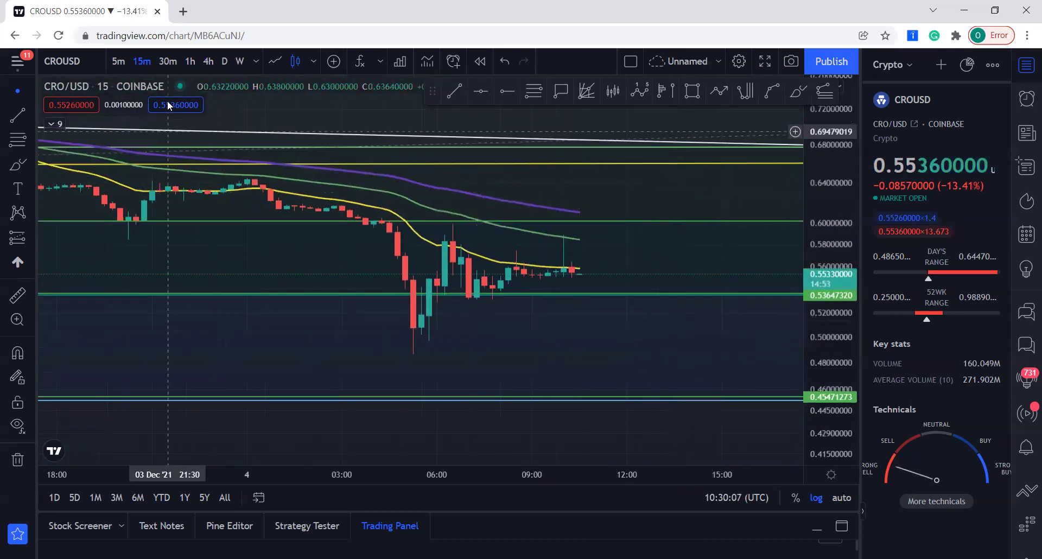
{"action": "left_click", "coordinate": [170, 64]}
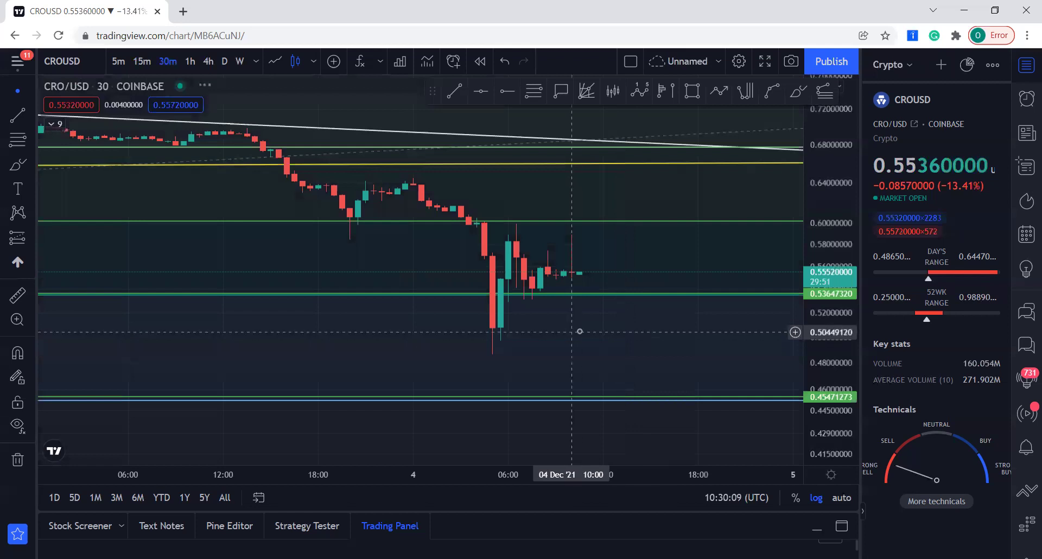
{"action": "left_click", "coordinate": [141, 62]}
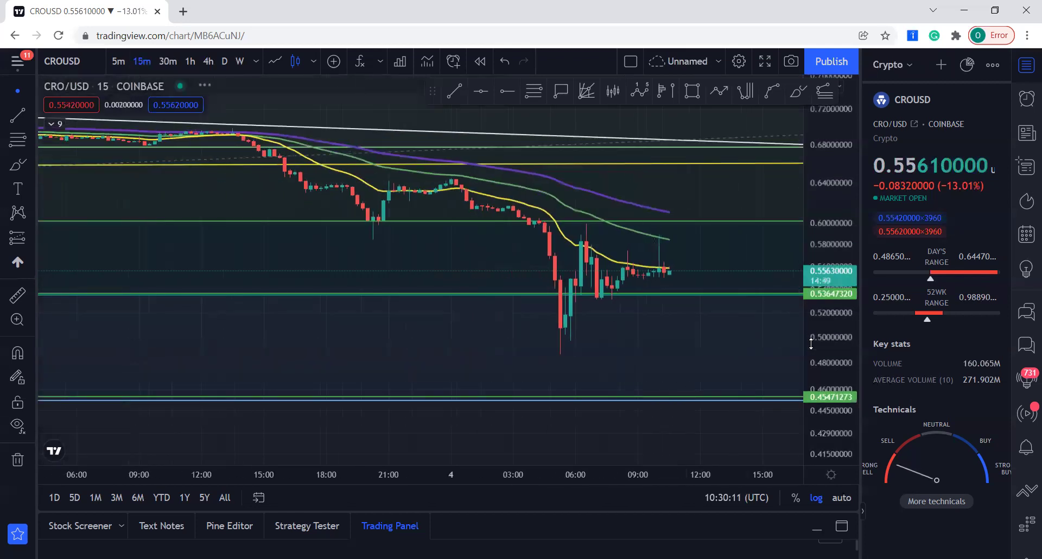
Hide the indicators and draw a rising trend line under the recent lows from about 0.506 to 0.5705
{"action": "scroll", "coordinate": [684, 356], "scroll_direction": "down", "scroll_amount": 1}
{"action": "left_click", "coordinate": [18, 425]}
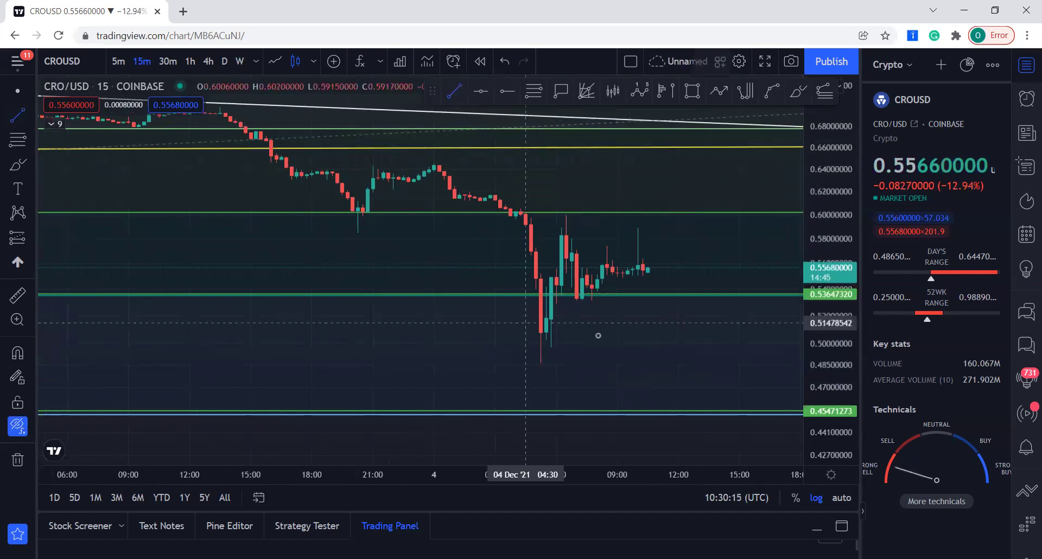
{"action": "left_click", "coordinate": [541, 335]}
{"action": "left_click", "coordinate": [698, 251]}
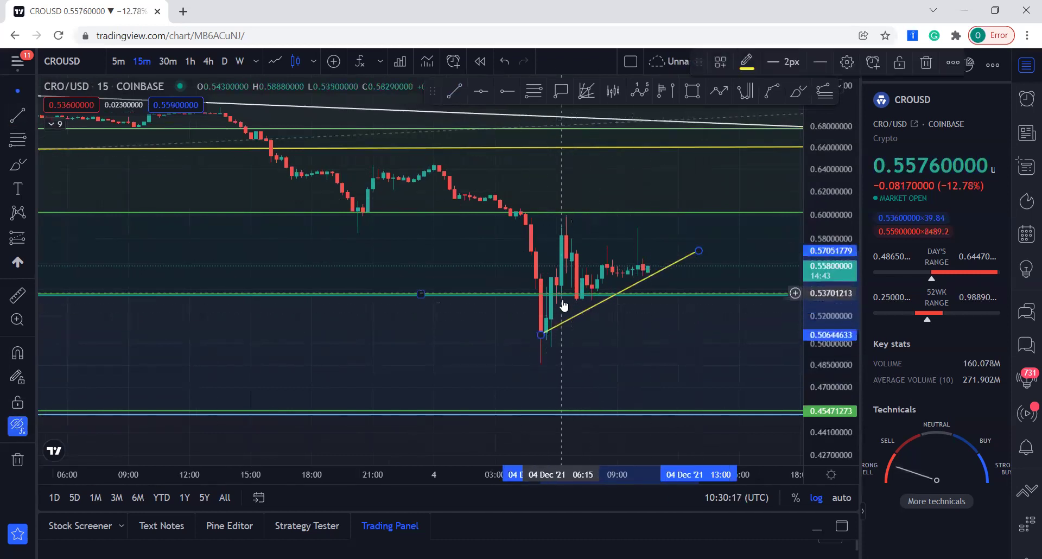
Draw a falling trend line over the recent highs from about 0.5997 to 0.5532 to close the pennant
{"action": "left_click", "coordinate": [17, 115]}
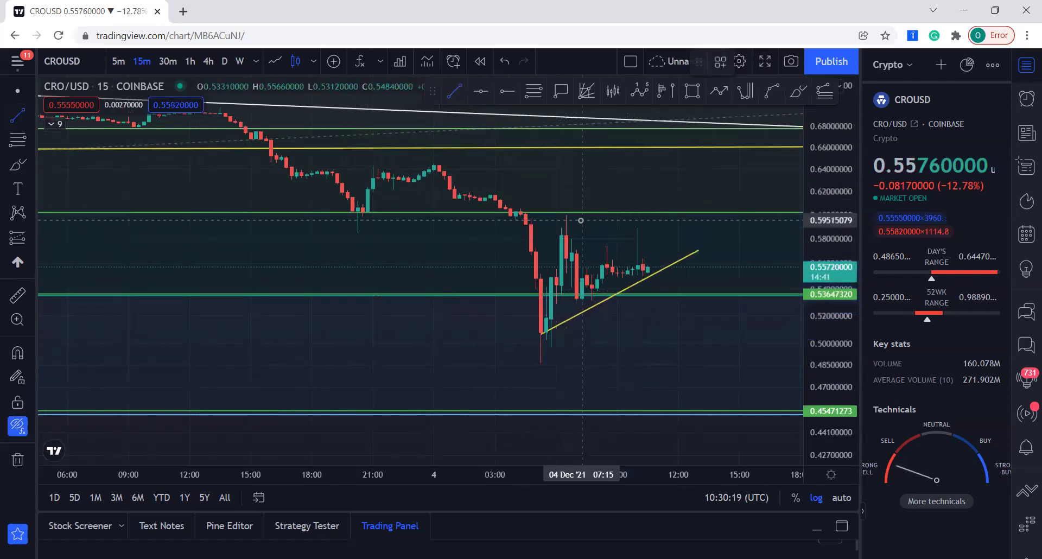
{"action": "left_click", "coordinate": [688, 272]}
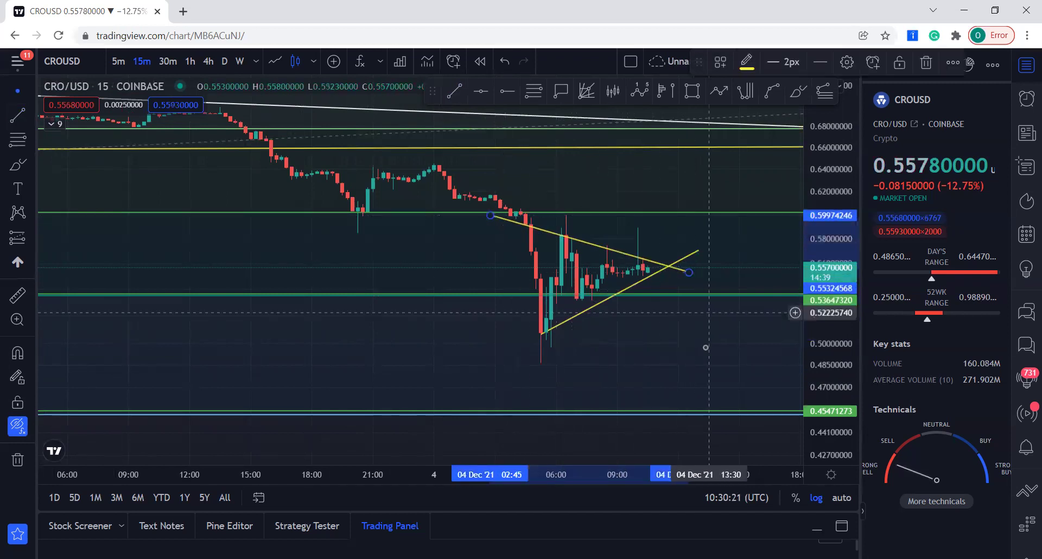
{"action": "left_click", "coordinate": [714, 330]}
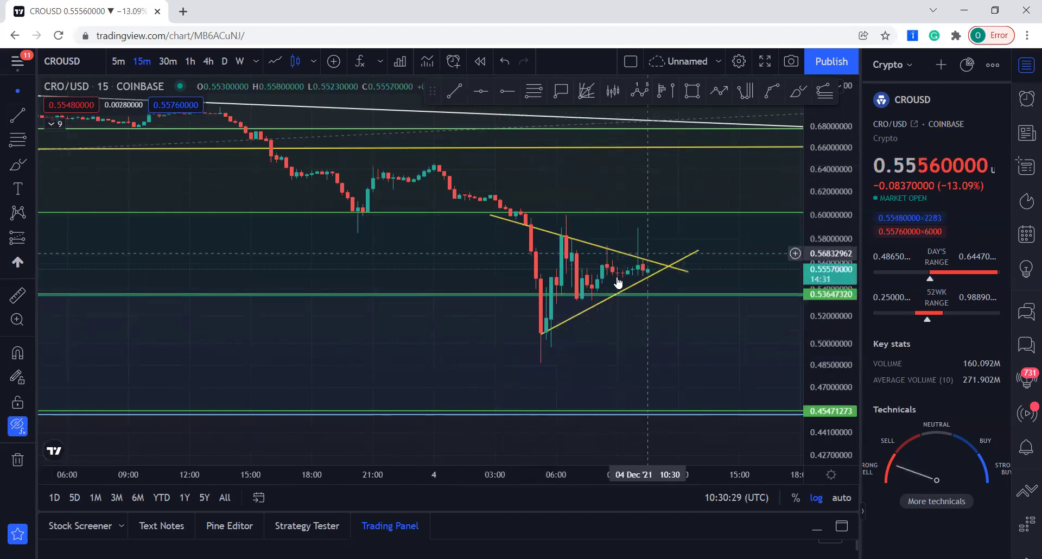
Draw a white vertical trend line along the large drop's height and move it to the pennant's breakout, reaching about 0.636
{"action": "left_click", "coordinate": [16, 119]}
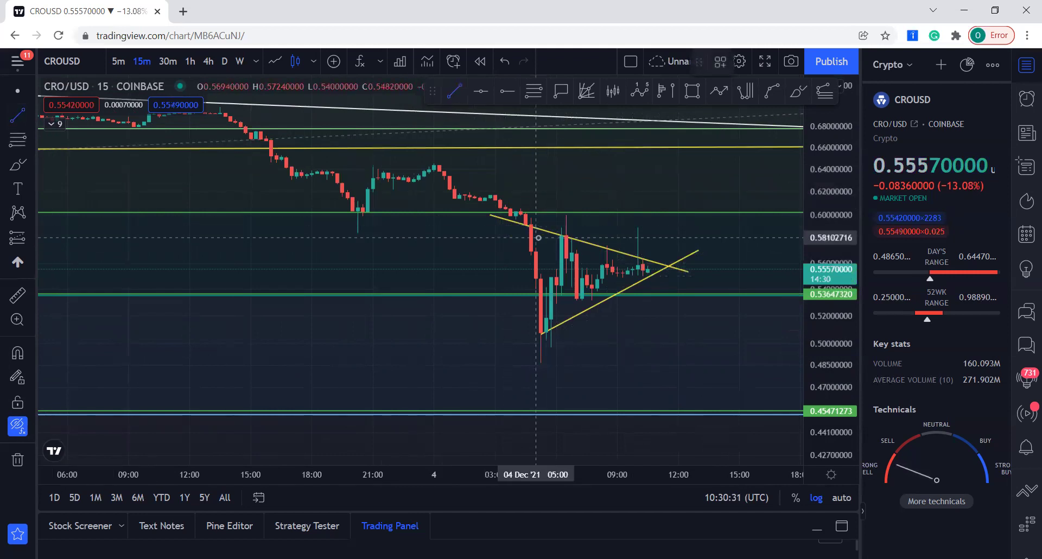
{"action": "left_click", "coordinate": [542, 233]}
{"action": "left_click", "coordinate": [542, 328]}
{"action": "mouse_move", "coordinate": [541, 284]}
{"action": "left_mouse_down"}
{"action": "mouse_move", "coordinate": [686, 226]}
{"action": "mouse_move", "coordinate": [653, 222]}
{"action": "left_mouse_up"}
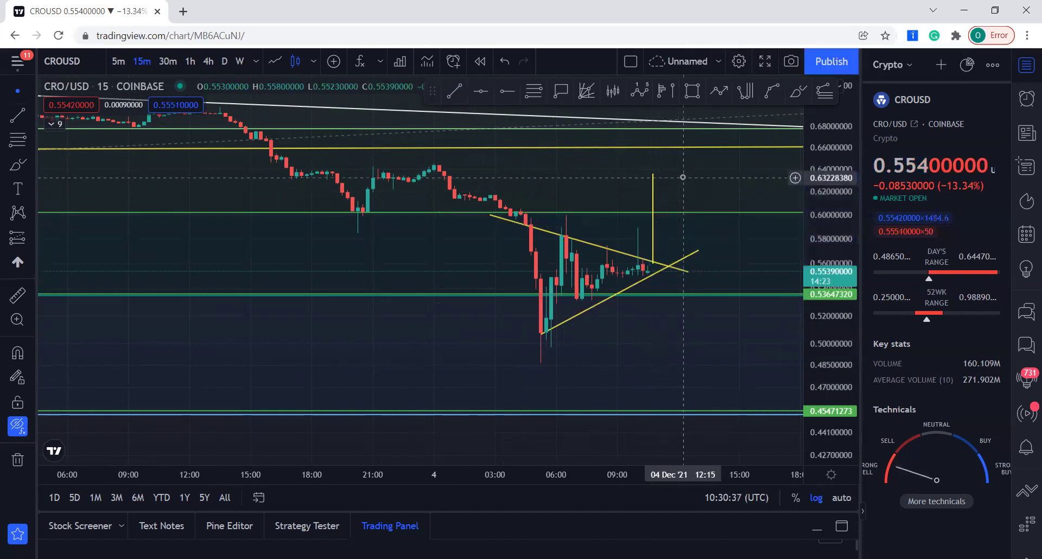
Move the white vertical line below the pennant to project a target near 0.474, and remove that line
{"action": "left_click_drag", "start_coordinate": [654, 186], "coordinate": [653, 382]}
{"action": "left_click", "coordinate": [713, 329]}
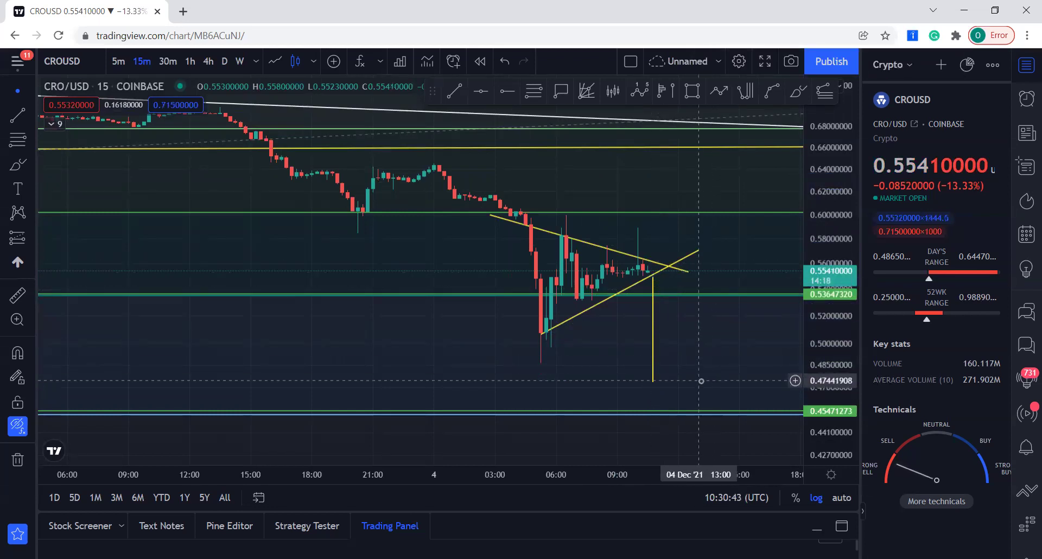
{"action": "right_click", "coordinate": [653, 302]}
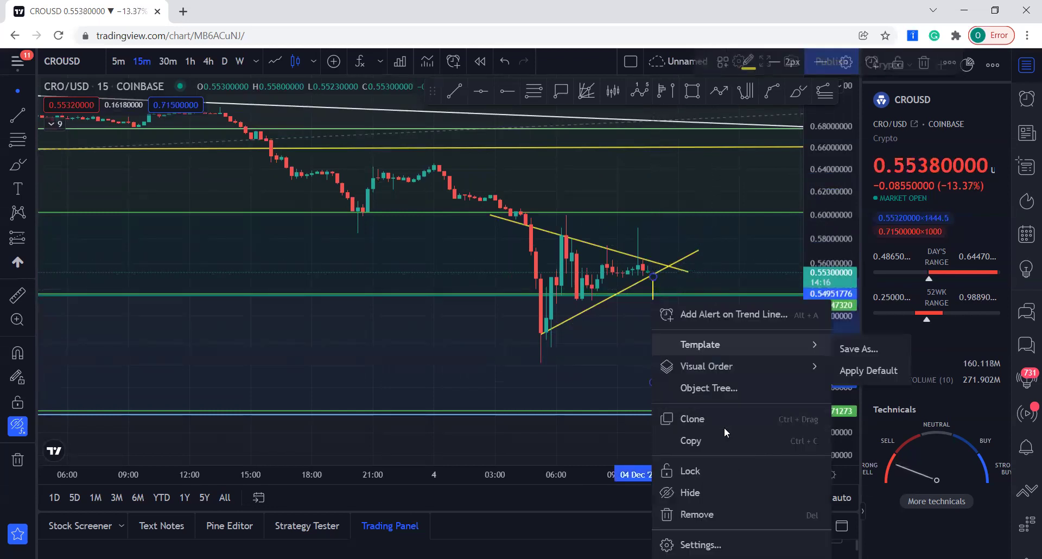
{"action": "left_click", "coordinate": [736, 513]}
Set the chart to the 30-minute interval and delete both yellow pennant trend lines
{"action": "scroll", "coordinate": [670, 356], "scroll_direction": "down", "scroll_amount": 3}
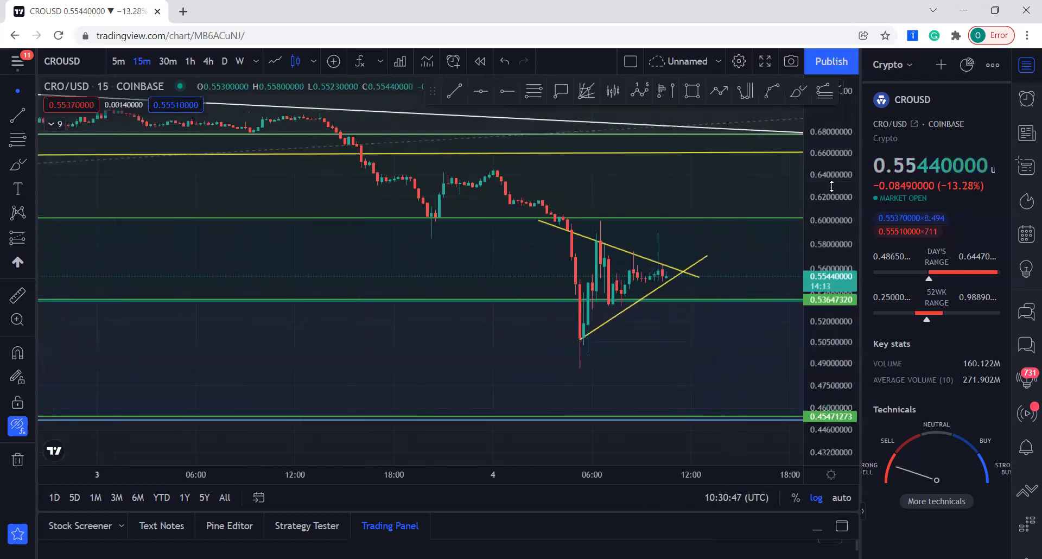
{"action": "left_click_drag", "start_coordinate": [830, 173], "coordinate": [831, 265]}
{"action": "left_click_drag", "start_coordinate": [726, 324], "coordinate": [695, 333]}
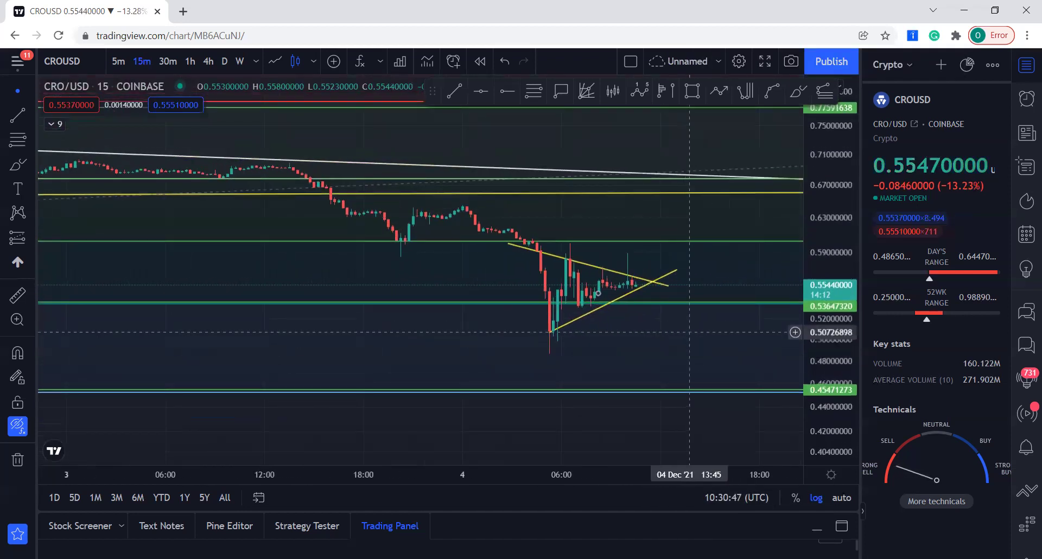
{"action": "left_click", "coordinate": [159, 63]}
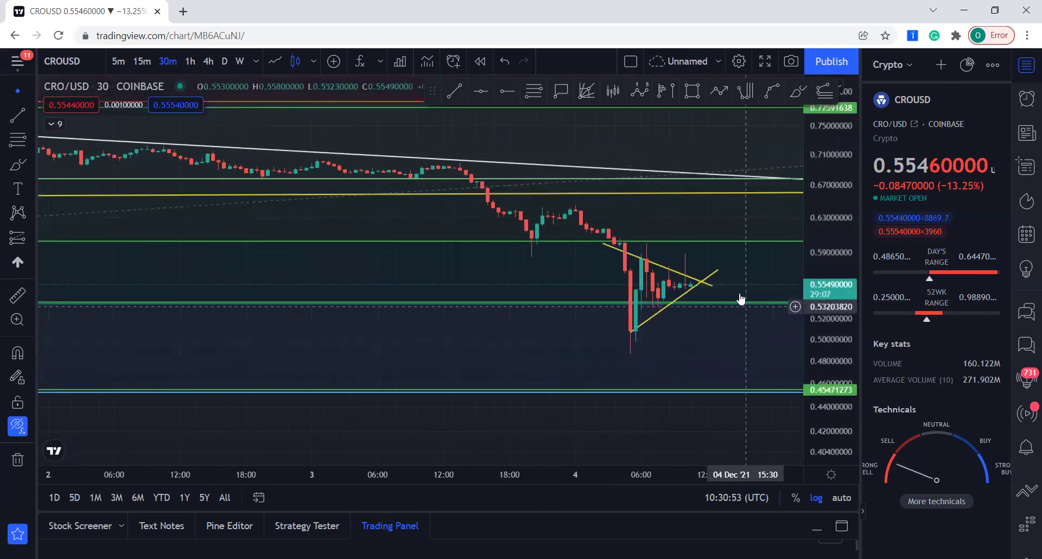
{"action": "left_click", "coordinate": [718, 274]}
{"action": "key", "text": "Delete"}
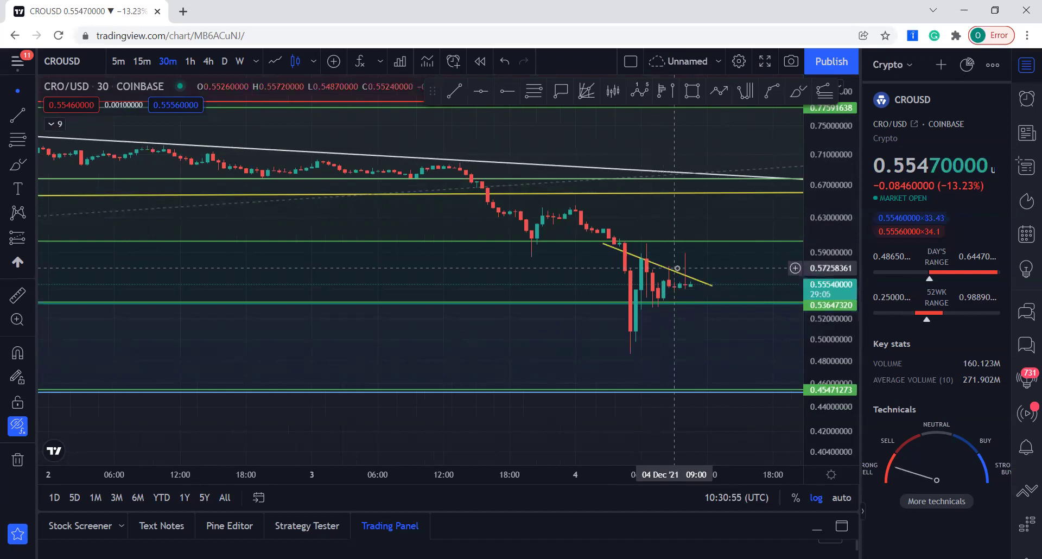
{"action": "key", "text": "Delete"}
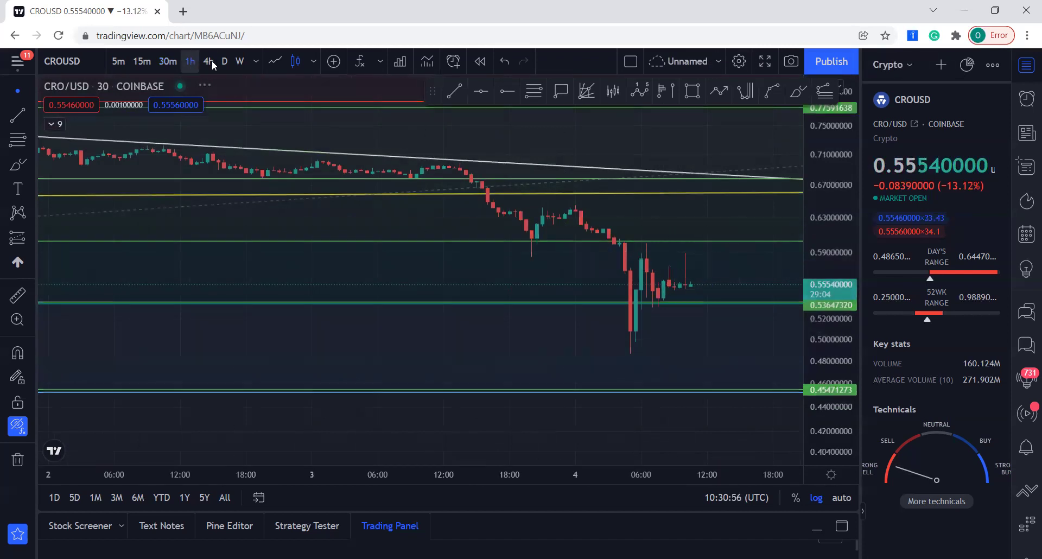
Switch the chart to the 4-hour interval and show the hidden indicators
{"action": "left_click", "coordinate": [191, 61]}
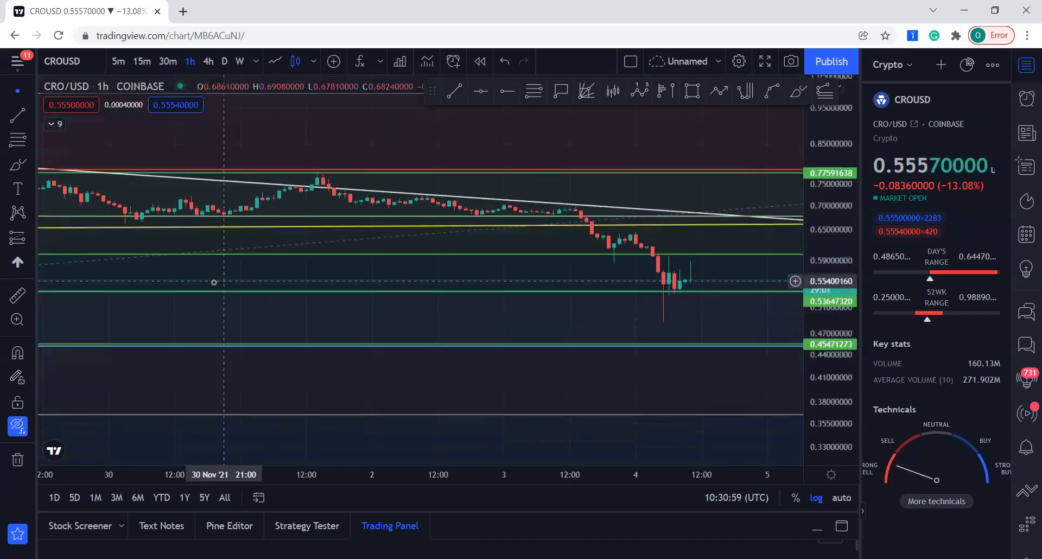
{"action": "left_click", "coordinate": [208, 61]}
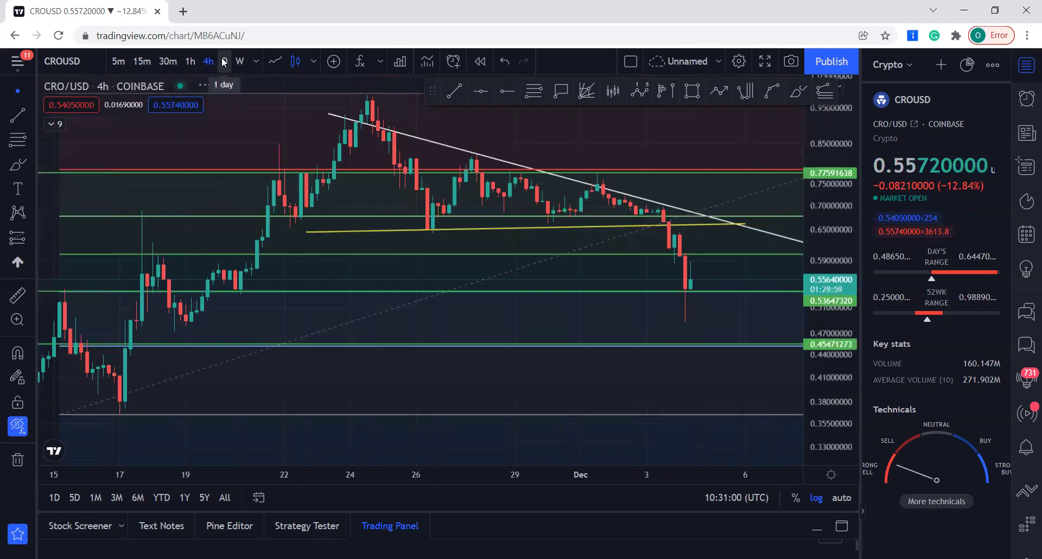
{"action": "left_click", "coordinate": [8, 427]}
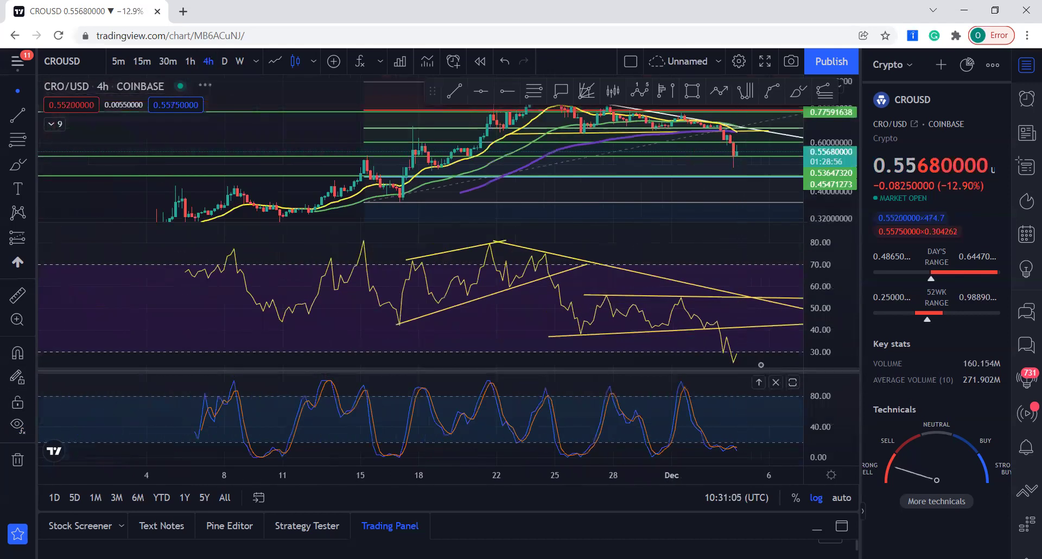
{"action": "scroll", "coordinate": [679, 332], "scroll_direction": "down", "scroll_amount": 3}
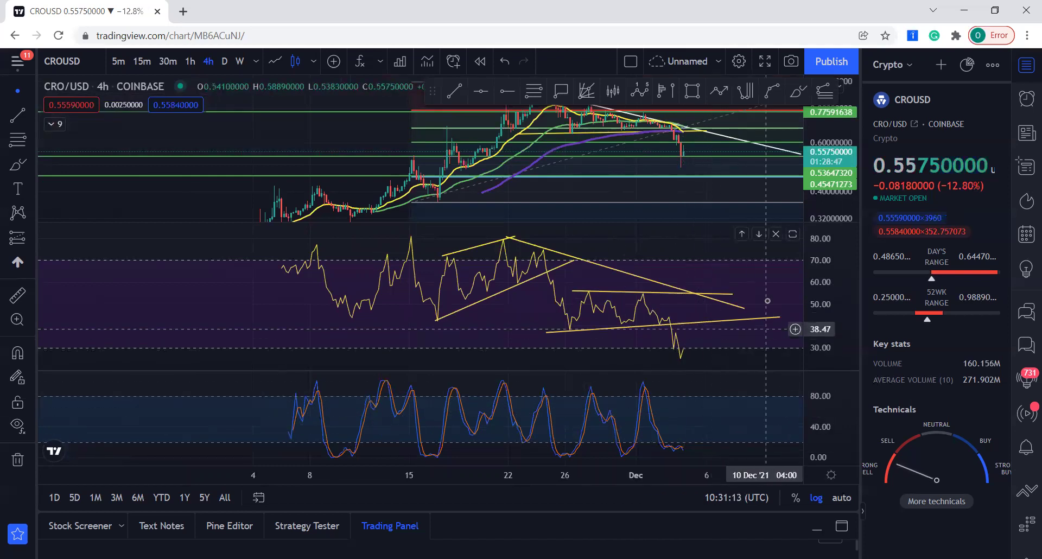
{"action": "scroll", "coordinate": [713, 189], "scroll_direction": "up", "scroll_amount": 2}
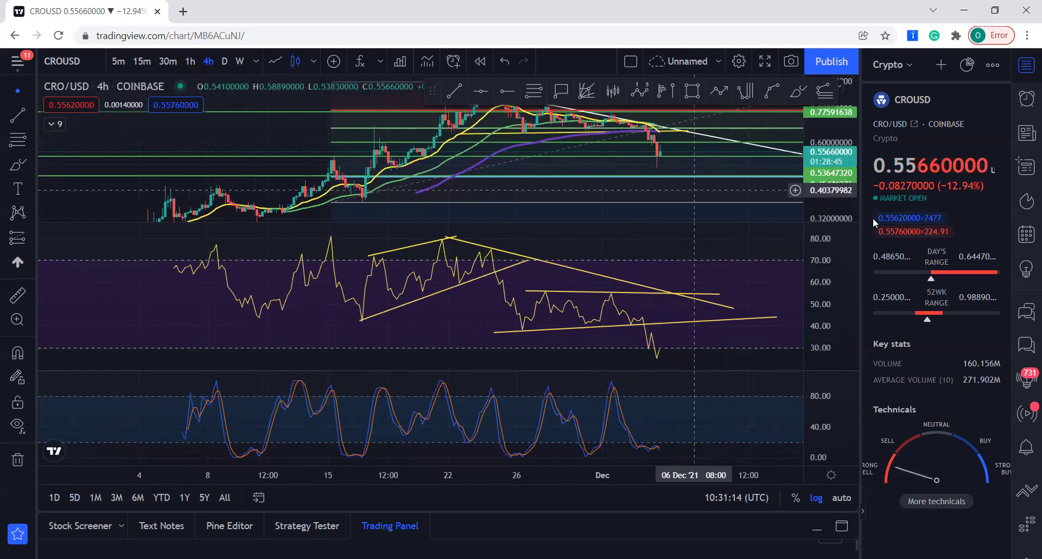
{"action": "left_click_drag", "start_coordinate": [832, 216], "coordinate": [829, 189]}
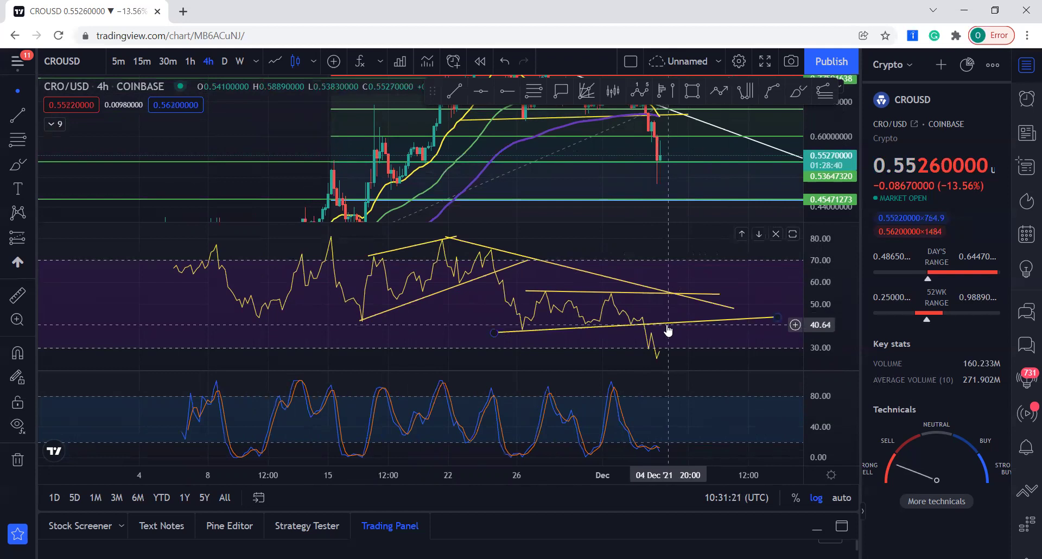
Maximise the price pane and compress its price scale to fit the Fibonacci levels
{"action": "double_click", "coordinate": [683, 173]}
{"action": "left_click_drag", "start_coordinate": [839, 275], "coordinate": [838, 400]}
{"action": "left_click_drag", "start_coordinate": [704, 399], "coordinate": [616, 397]}
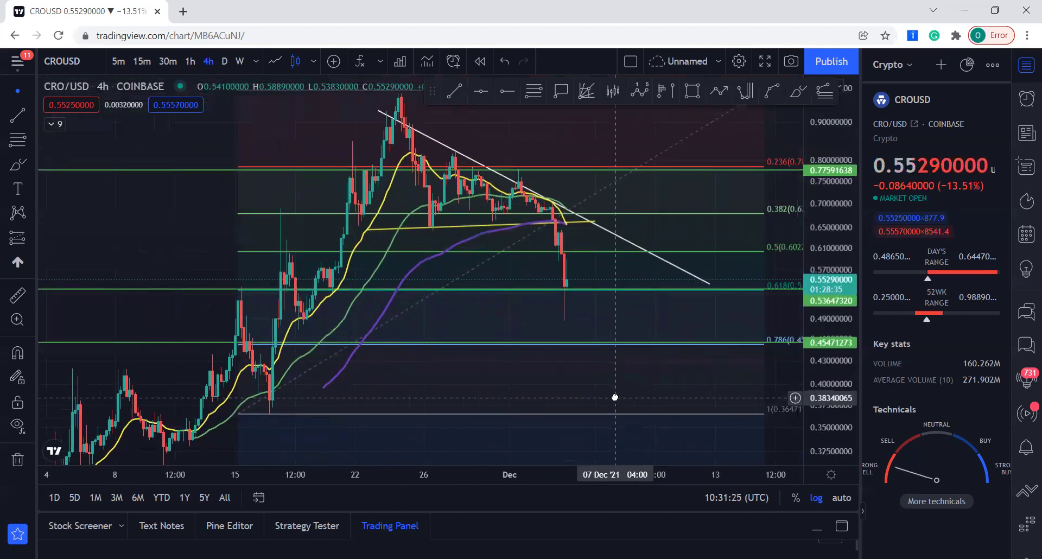
Examine the 4-hour price drop against the Fibonacci retracement levels, moving averages and triangle lines
{"action": "scroll", "coordinate": [615, 397], "scroll_direction": "down", "scroll_amount": 2}
{"action": "scroll", "coordinate": [697, 363], "scroll_direction": "down", "scroll_amount": 2}
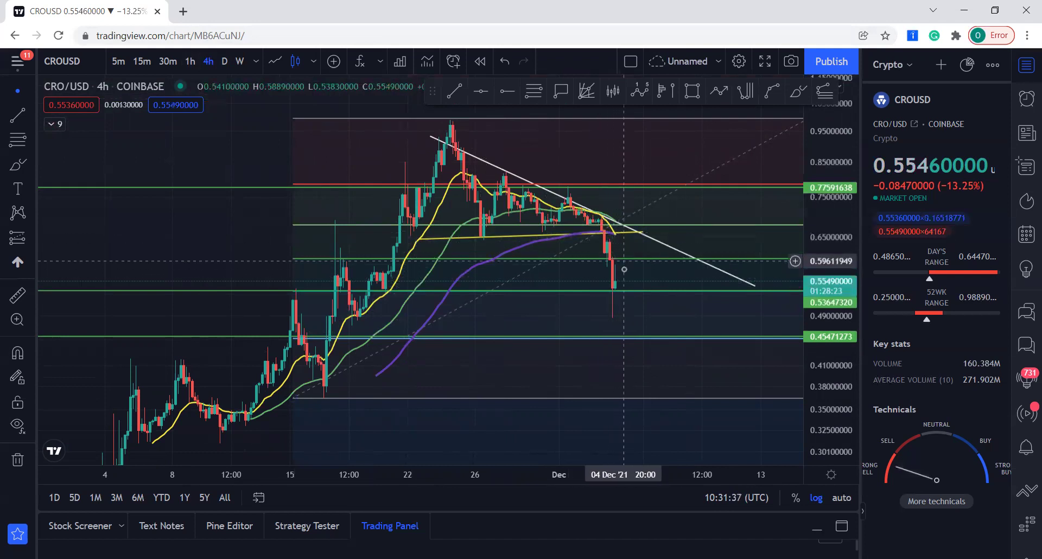
{"action": "scroll", "coordinate": [650, 317], "scroll_direction": "down", "scroll_amount": 1}
{"action": "left_click_drag", "start_coordinate": [728, 310], "coordinate": [654, 317]}
{"action": "left_click_drag", "start_coordinate": [842, 158], "coordinate": [842, 235]}
{"action": "left_click_drag", "start_coordinate": [642, 308], "coordinate": [696, 319]}
{"action": "scroll", "coordinate": [696, 319], "scroll_direction": "up", "scroll_amount": 2}
{"action": "scroll", "coordinate": [654, 347], "scroll_direction": "up", "scroll_amount": 3}
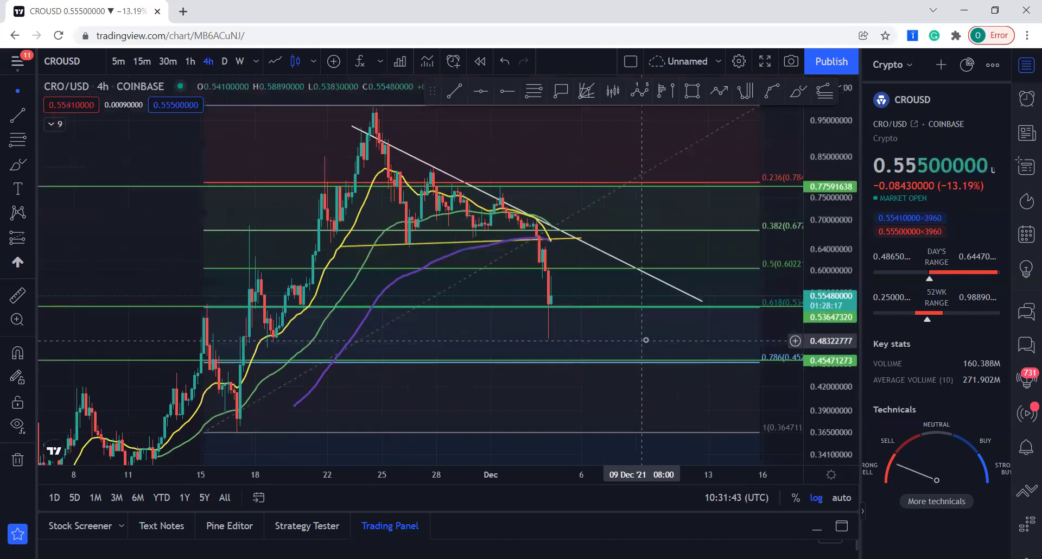
{"action": "left_click_drag", "start_coordinate": [666, 325], "coordinate": [583, 318]}
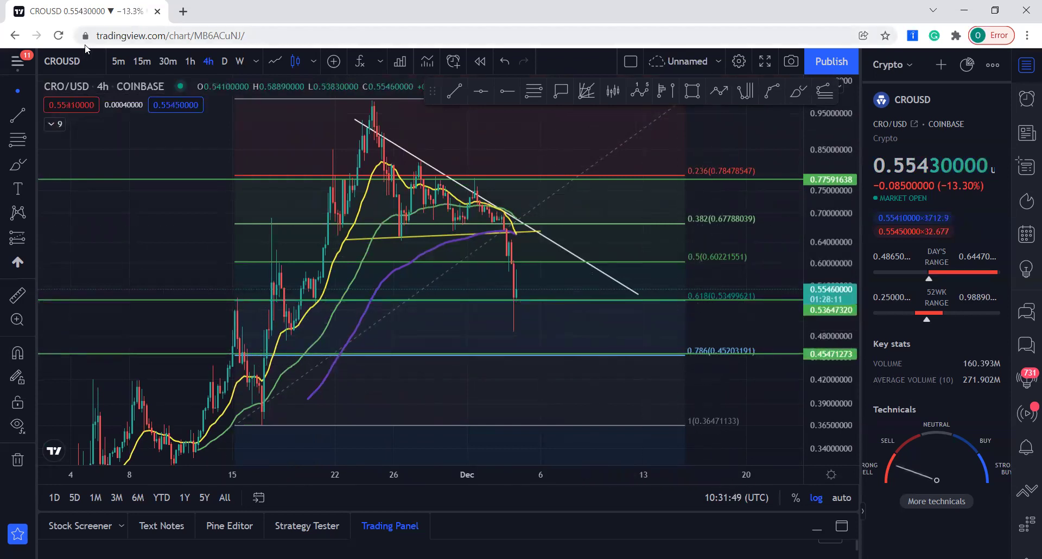
On the 15-minute interval, draw a rising trend line under the recent lows from about 0.495 to 0.563
{"action": "left_click", "coordinate": [136, 65]}
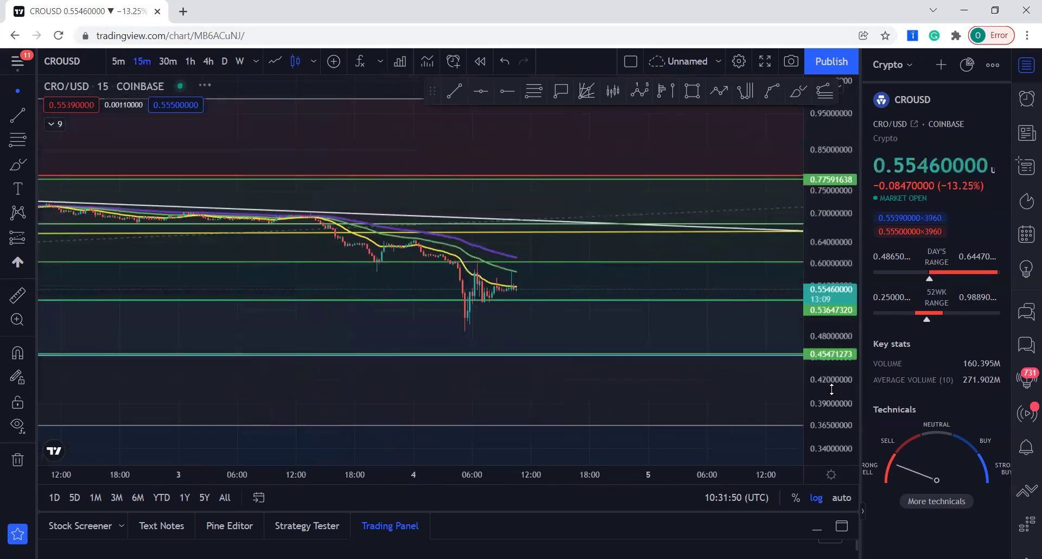
{"action": "left_click_drag", "start_coordinate": [556, 335], "coordinate": [674, 333]}
{"action": "scroll", "coordinate": [675, 333], "scroll_direction": "up", "scroll_amount": 3}
{"action": "left_click", "coordinate": [17, 115]}
{"action": "left_click", "coordinate": [507, 342]}
{"action": "left_click", "coordinate": [605, 286]}
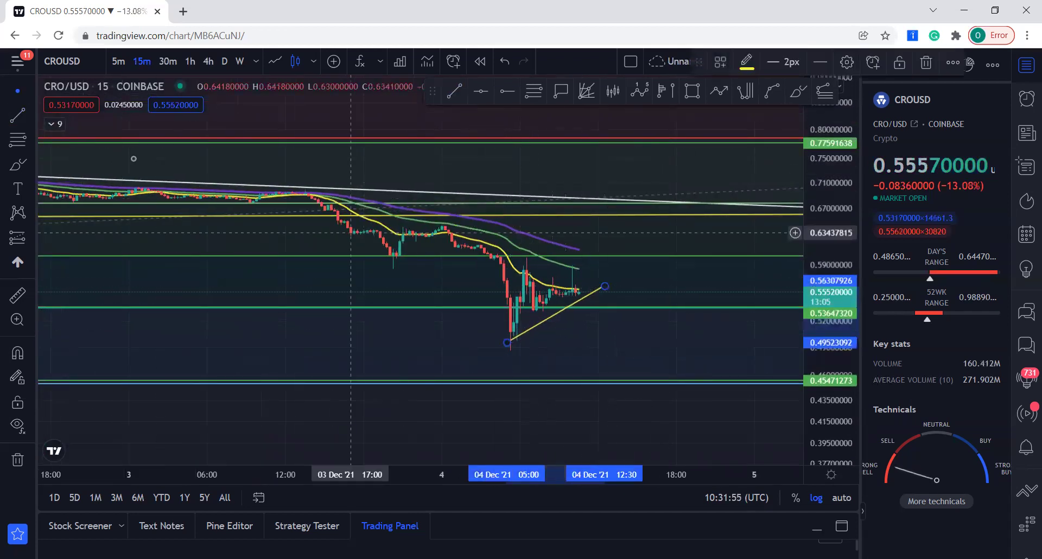
Draw a falling trend line over the recent highs from about 0.613 to 0.549 to form the pennant's upper edge
{"action": "left_click", "coordinate": [12, 114]}
{"action": "left_click", "coordinate": [488, 248]}
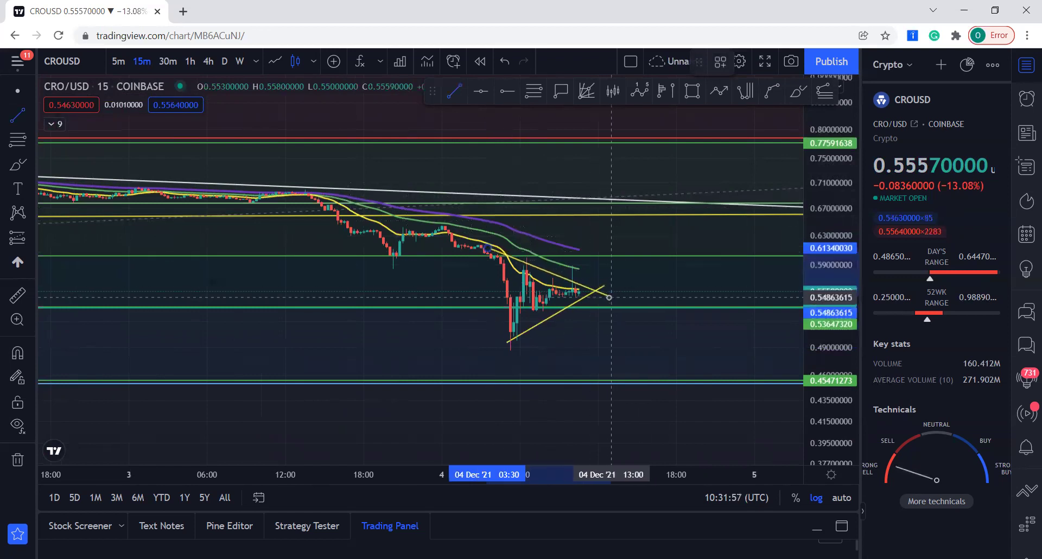
{"action": "left_click", "coordinate": [608, 297]}
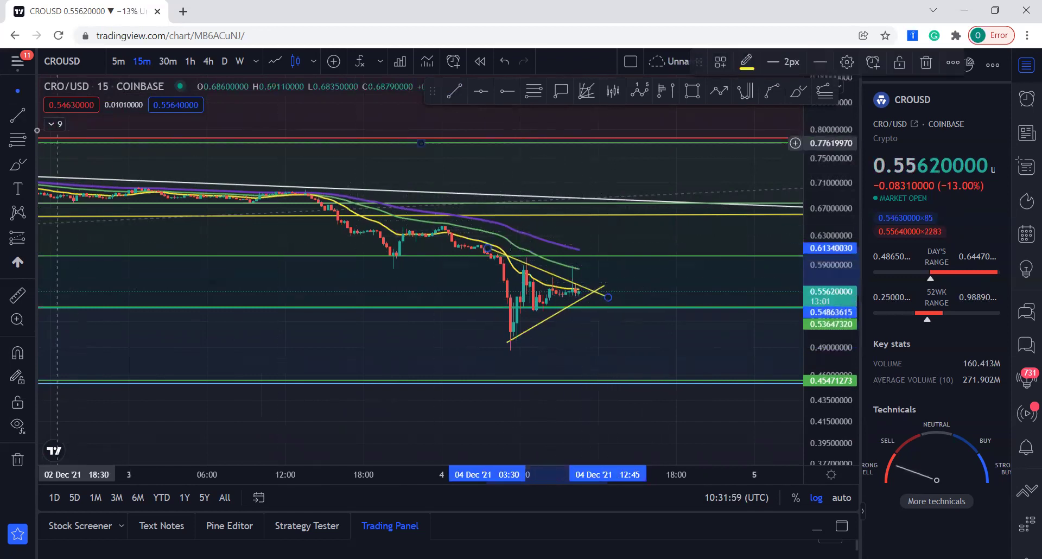
Draw a vertical trend line down the large drop from about 0.598 and move it to the pennant's apex, reaching about 0.655
{"action": "key", "text": "alt+t"}
{"action": "left_click", "coordinate": [513, 260]}
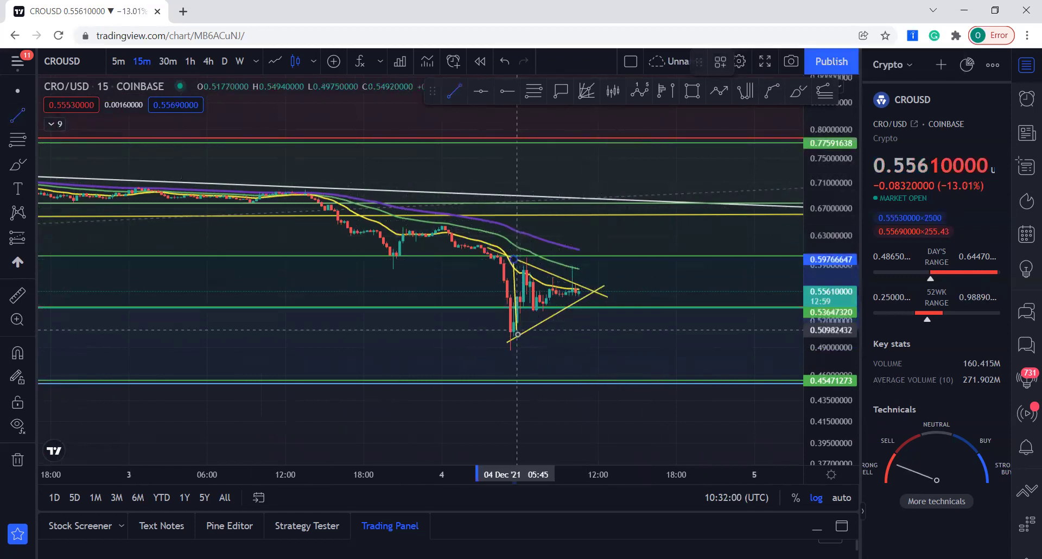
{"action": "left_click", "coordinate": [513, 341]}
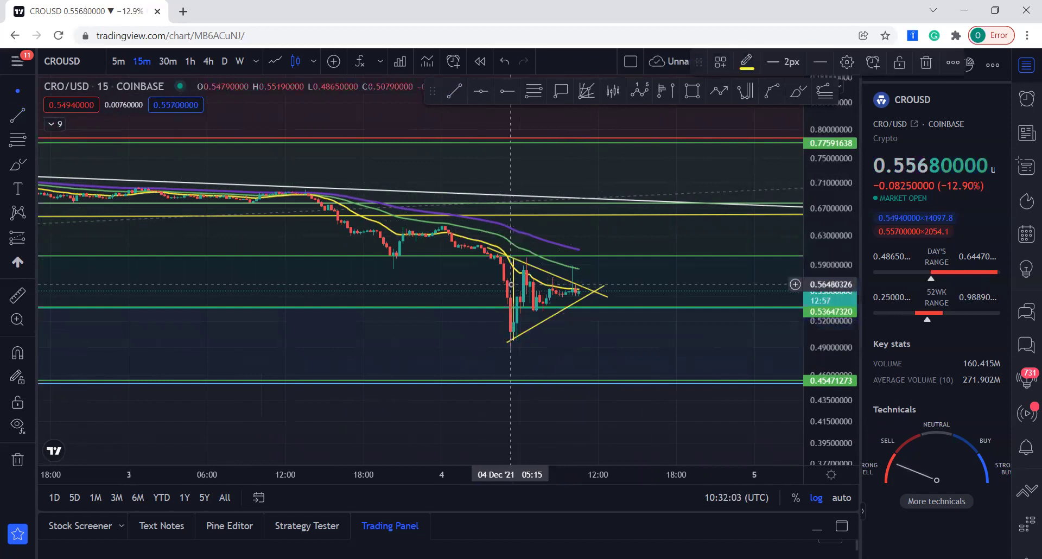
{"action": "left_click_drag", "start_coordinate": [522, 290], "coordinate": [600, 239]}
{"action": "left_click_drag", "start_coordinate": [643, 233], "coordinate": [519, 256]}
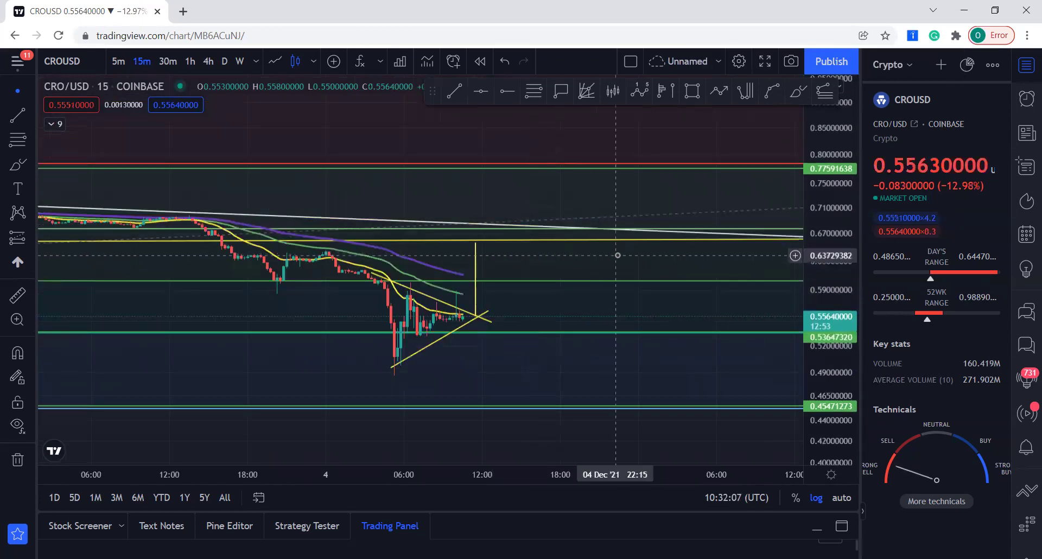
On the 30-minute interval, move the vertical line below the pennant's apex to project a downside target near 0.455
{"action": "left_click", "coordinate": [209, 61]}
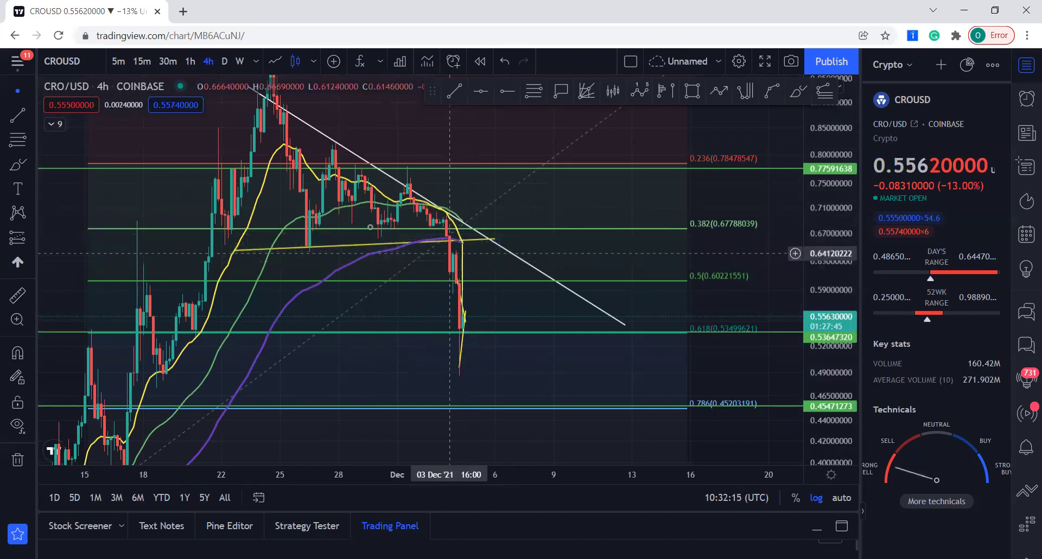
{"action": "left_click", "coordinate": [167, 67]}
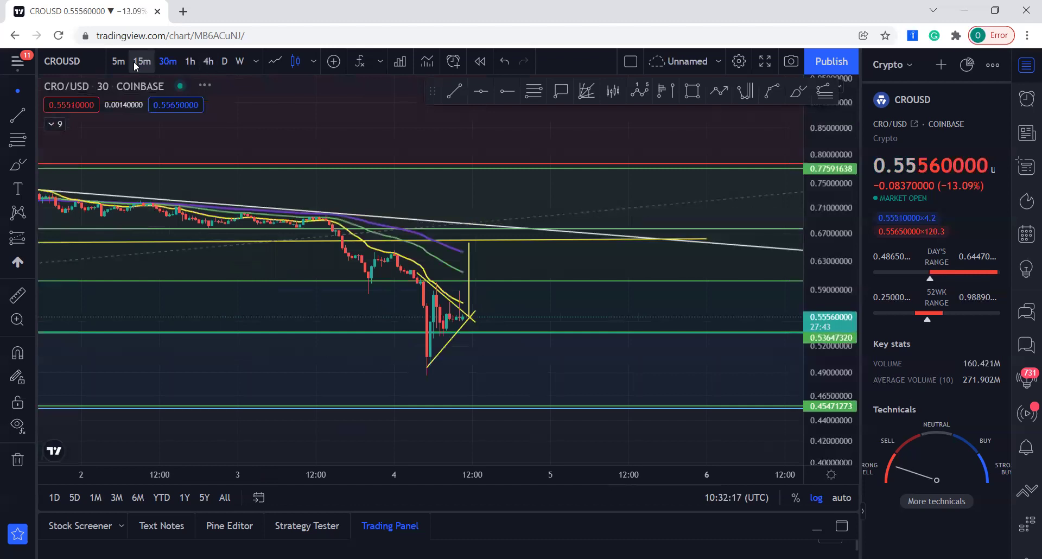
{"action": "scroll", "coordinate": [686, 265], "scroll_direction": "up", "scroll_amount": 2}
{"action": "left_click_drag", "start_coordinate": [550, 267], "coordinate": [453, 355]}
Remove the vertical projection line on the 4-hour interval and return the chart to the 30-minute interval
{"action": "left_click", "coordinate": [209, 60]}
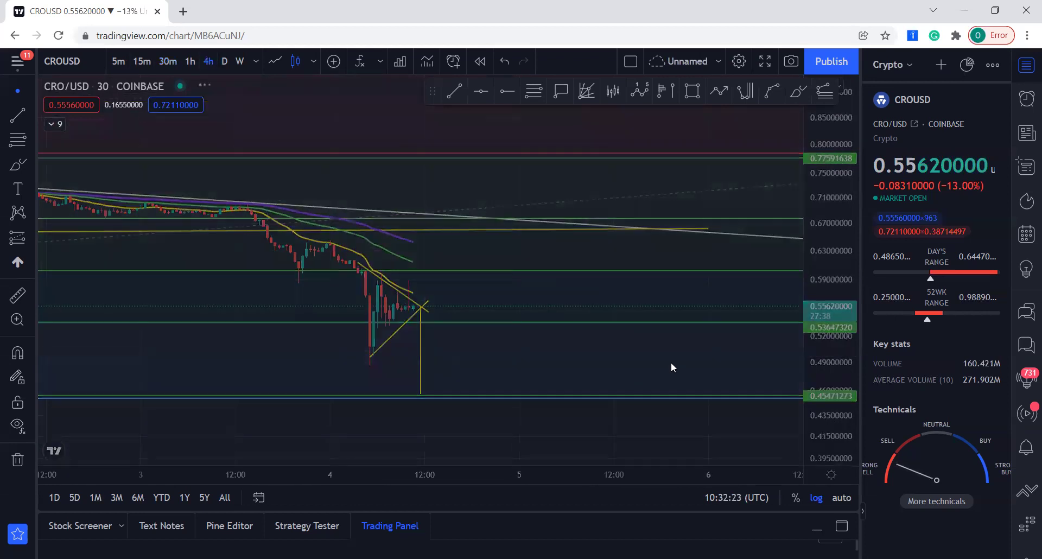
{"action": "left_click_drag", "start_coordinate": [513, 355], "coordinate": [759, 333]}
{"action": "scroll", "coordinate": [744, 340], "scroll_direction": "up", "scroll_amount": 4}
{"action": "right_click", "coordinate": [592, 339]}
{"action": "left_click", "coordinate": [650, 515]}
{"action": "left_click_drag", "start_coordinate": [618, 340], "coordinate": [645, 326]}
{"action": "left_click", "coordinate": [168, 61]}
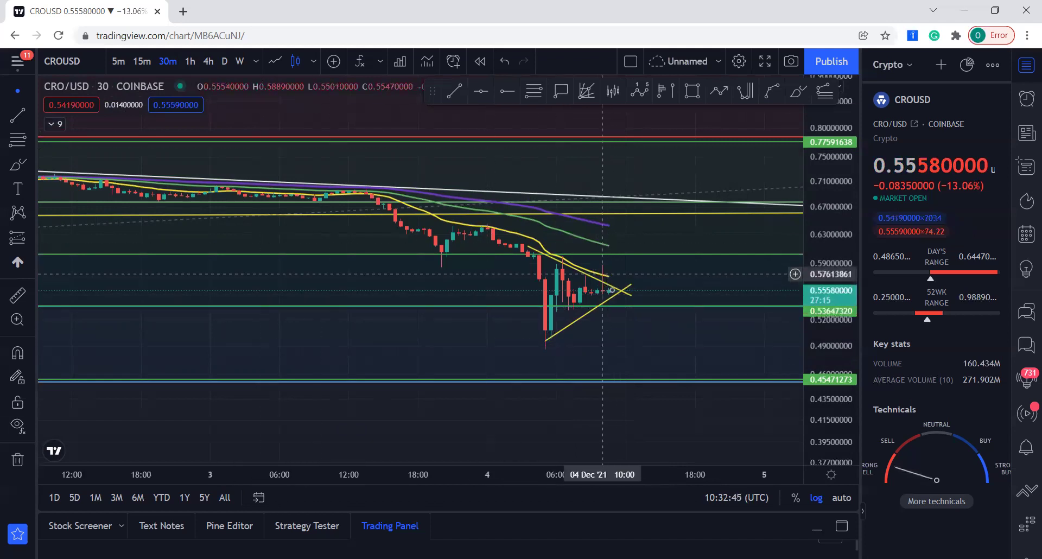
Examine the pennant against the moving averages and nearby support levels on the 30-minute and 1-hour intervals
{"action": "left_click_drag", "start_coordinate": [655, 360], "coordinate": [704, 370]}
{"action": "scroll", "coordinate": [705, 370], "scroll_direction": "up", "scroll_amount": 2}
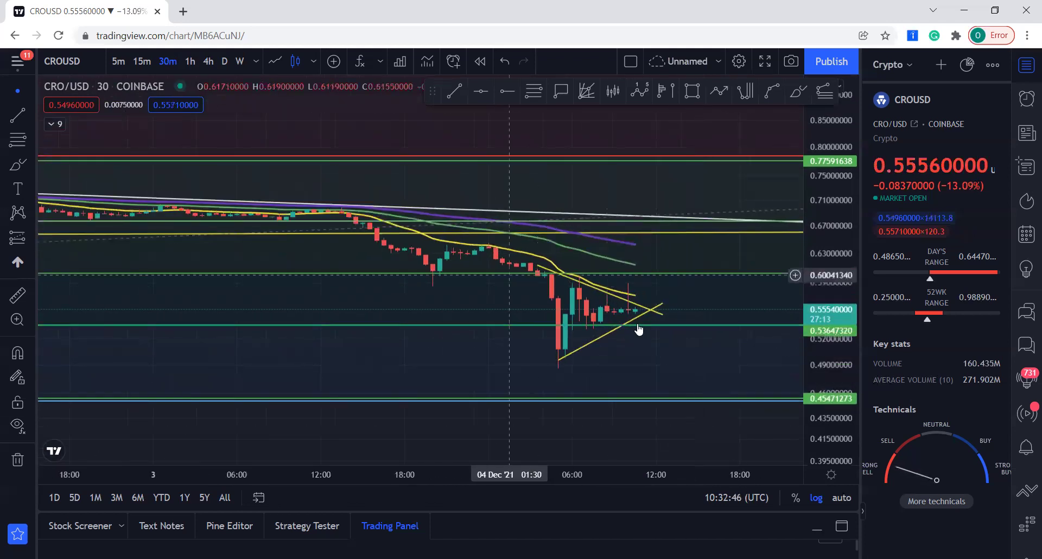
{"action": "left_click_drag", "start_coordinate": [843, 376], "coordinate": [843, 331]}
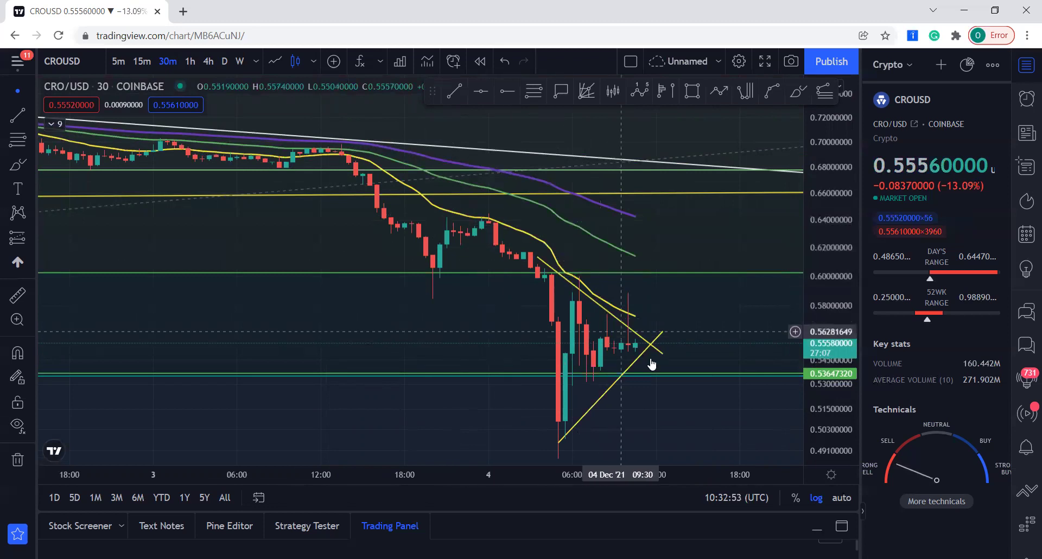
{"action": "left_click_drag", "start_coordinate": [738, 339], "coordinate": [744, 291]}
{"action": "scroll", "coordinate": [745, 291], "scroll_direction": "down", "scroll_amount": 2}
{"action": "left_click_drag", "start_coordinate": [840, 170], "coordinate": [840, 302]}
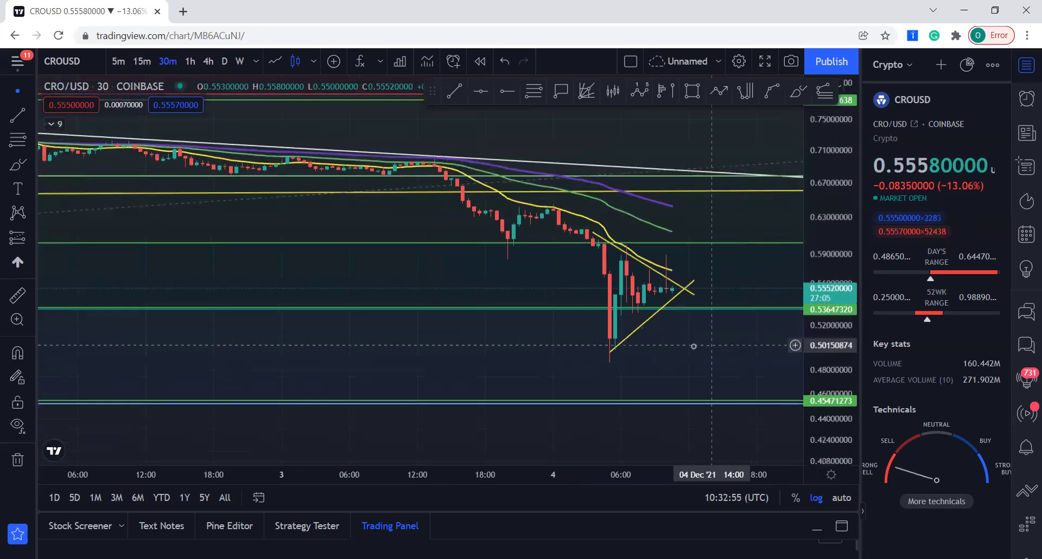
{"action": "scroll", "coordinate": [717, 344], "scroll_direction": "up", "scroll_amount": 2}
{"action": "left_click_drag", "start_coordinate": [703, 344], "coordinate": [646, 350]}
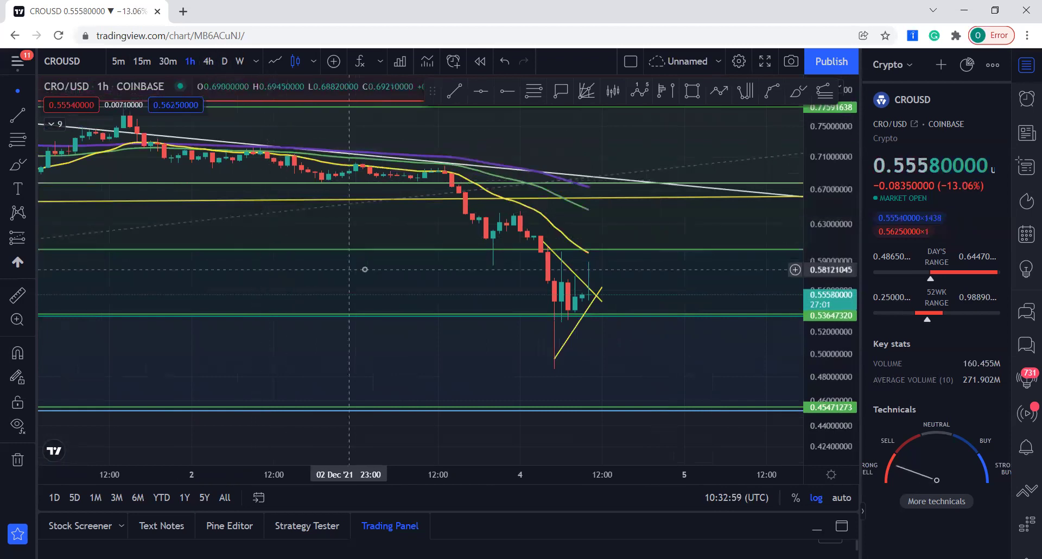
{"action": "scroll", "coordinate": [349, 268], "scroll_direction": "up", "scroll_amount": 2}
{"action": "left_click_drag", "start_coordinate": [716, 330], "coordinate": [655, 348]}
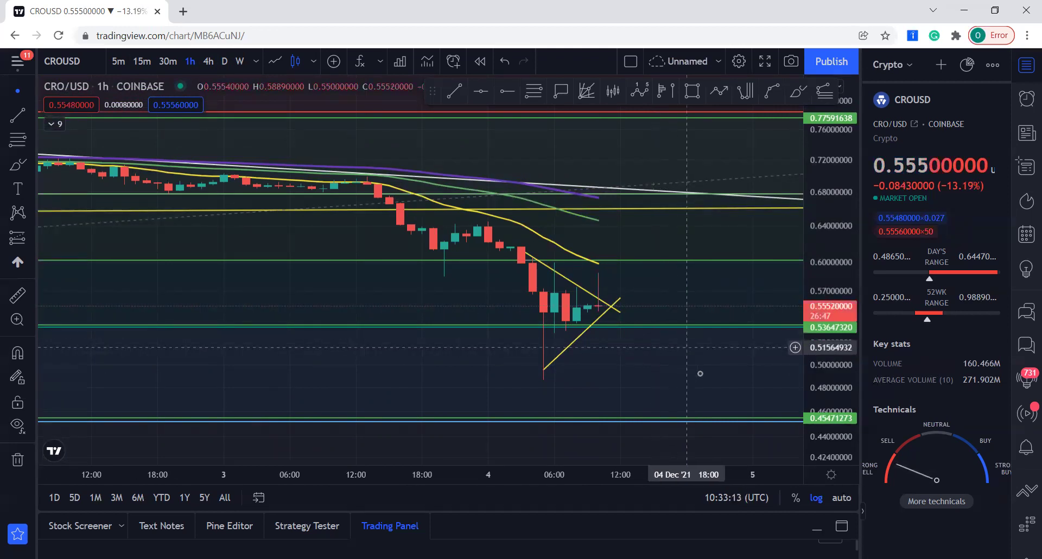
{"action": "scroll", "coordinate": [652, 375], "scroll_direction": "up", "scroll_amount": 2}
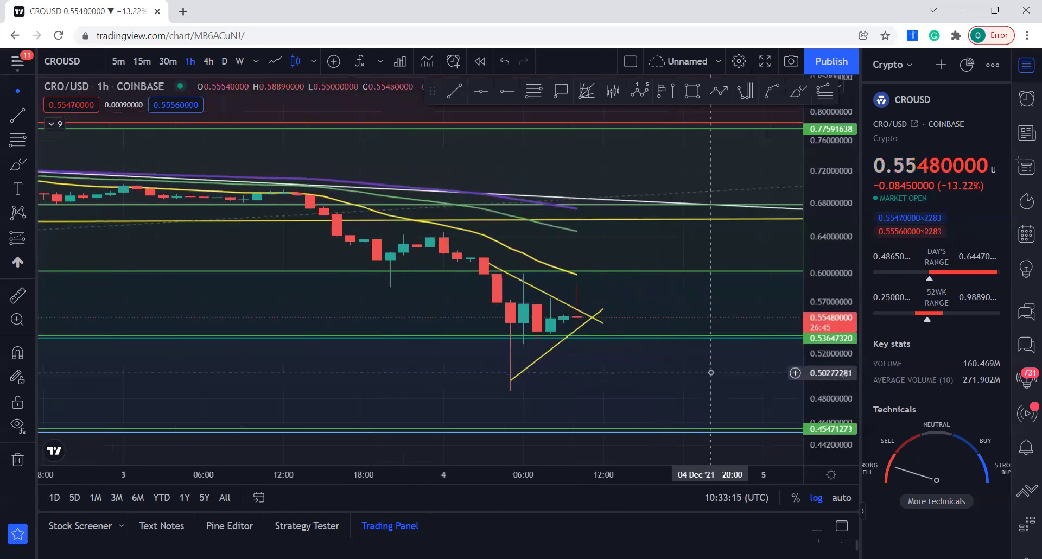